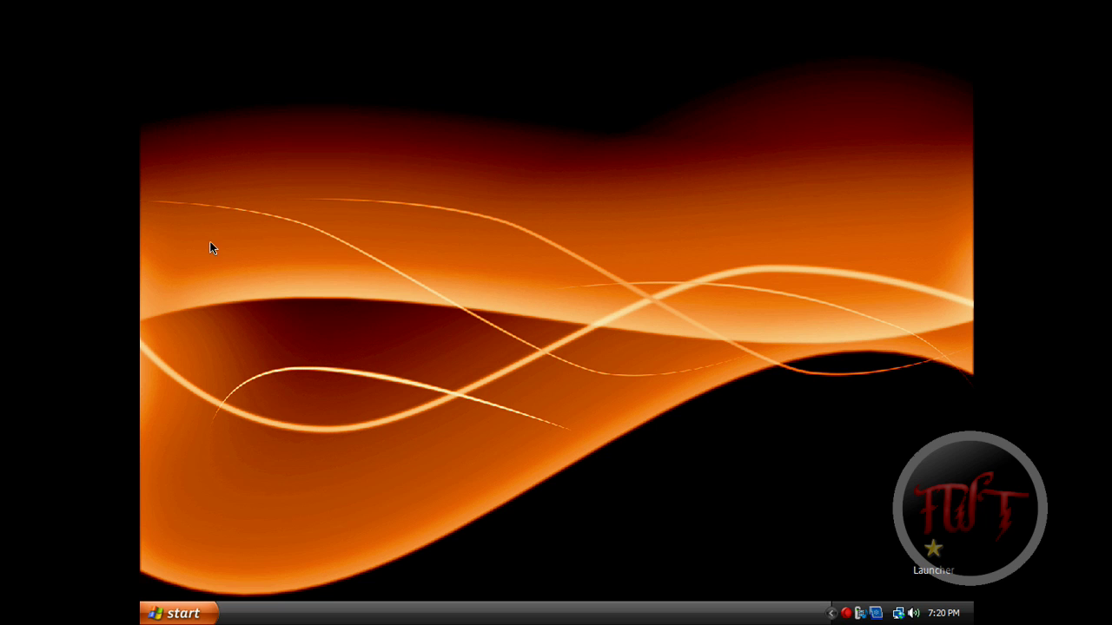
Step: Launch Firefox and enter the FireworksTutorial site address
left_click(157, 93)
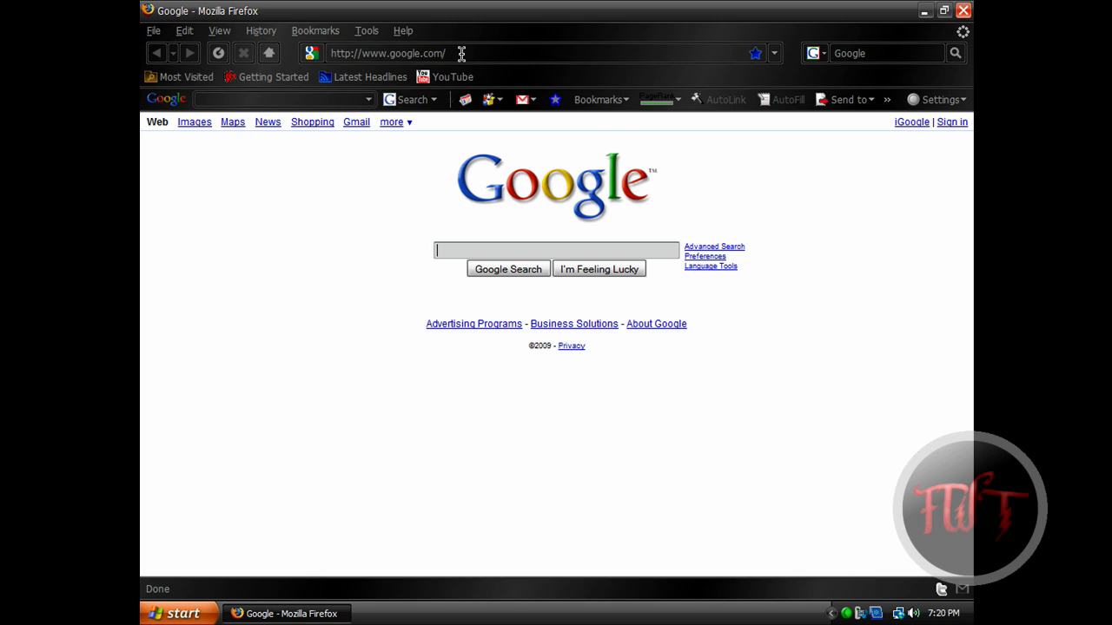
left_click(461, 53)
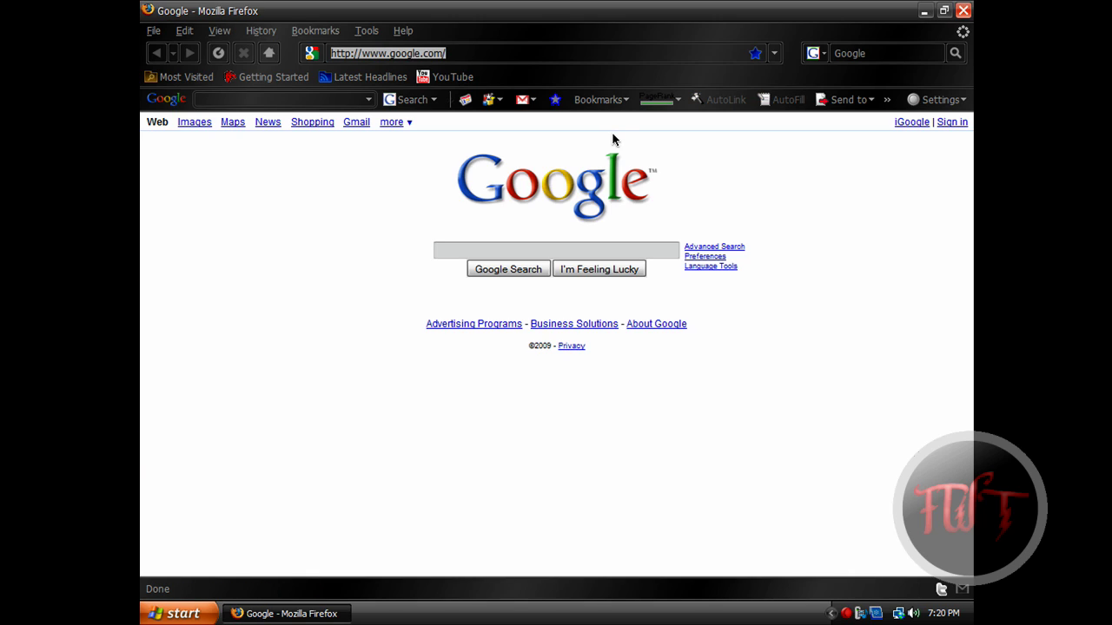
type("fireworkstutorial.tk/")
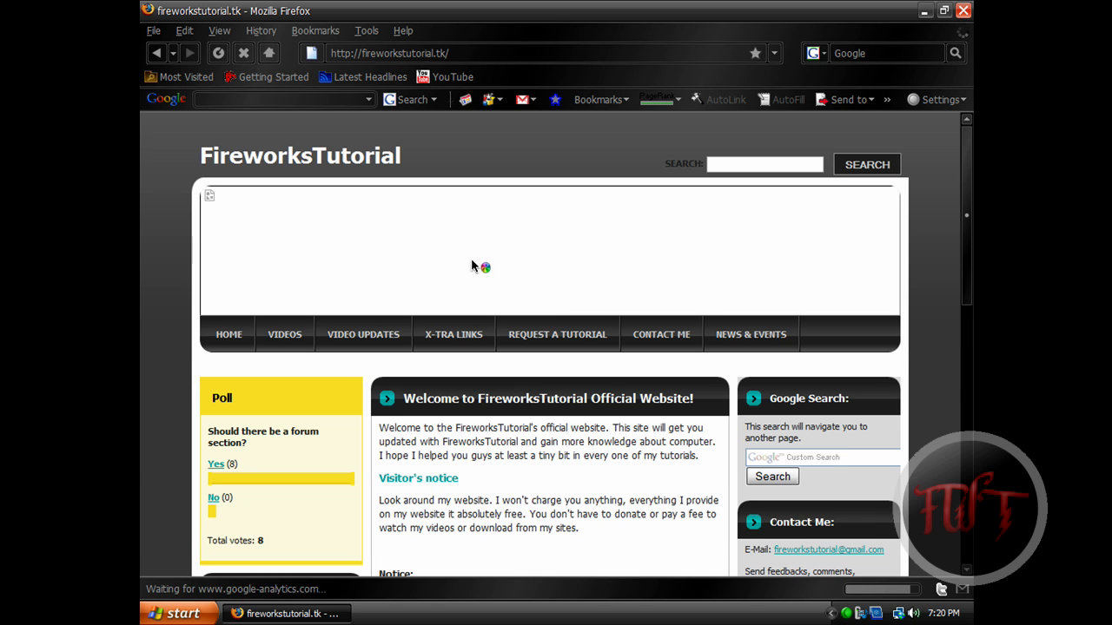
scroll(471, 267, "down", 1)
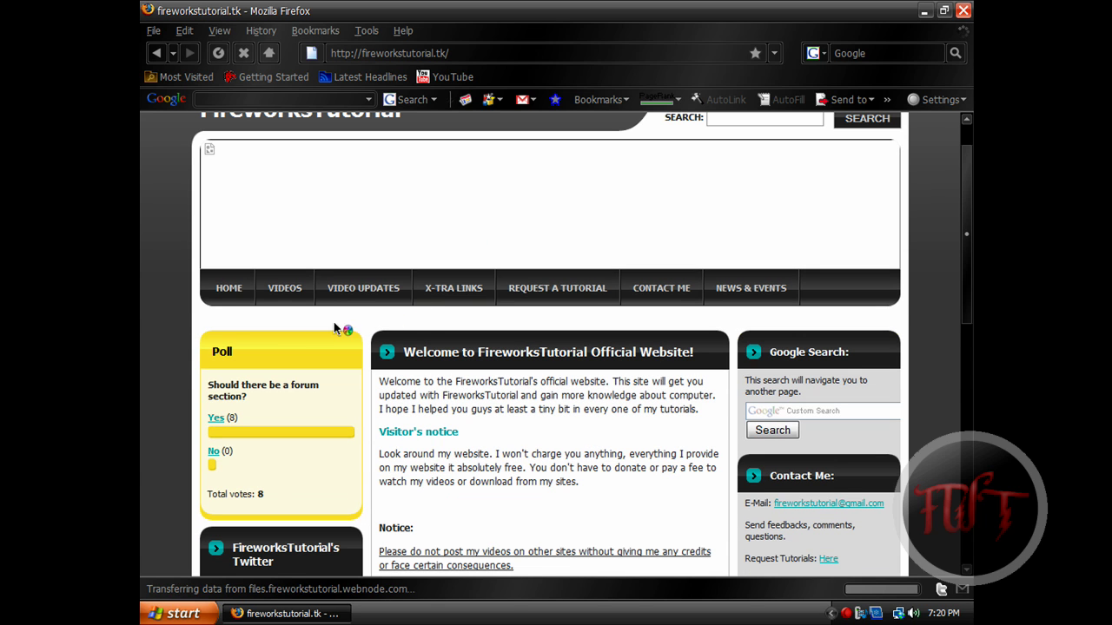
Step: Go to the FireworksTutorial home page and reload it with F5
left_click(223, 295)
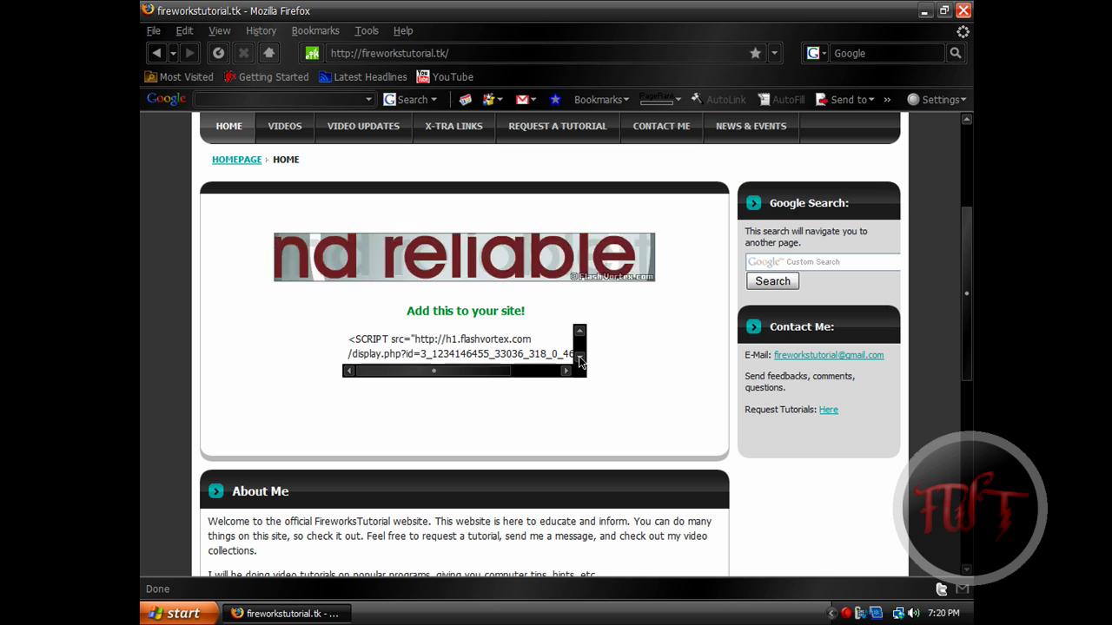
key("F5")
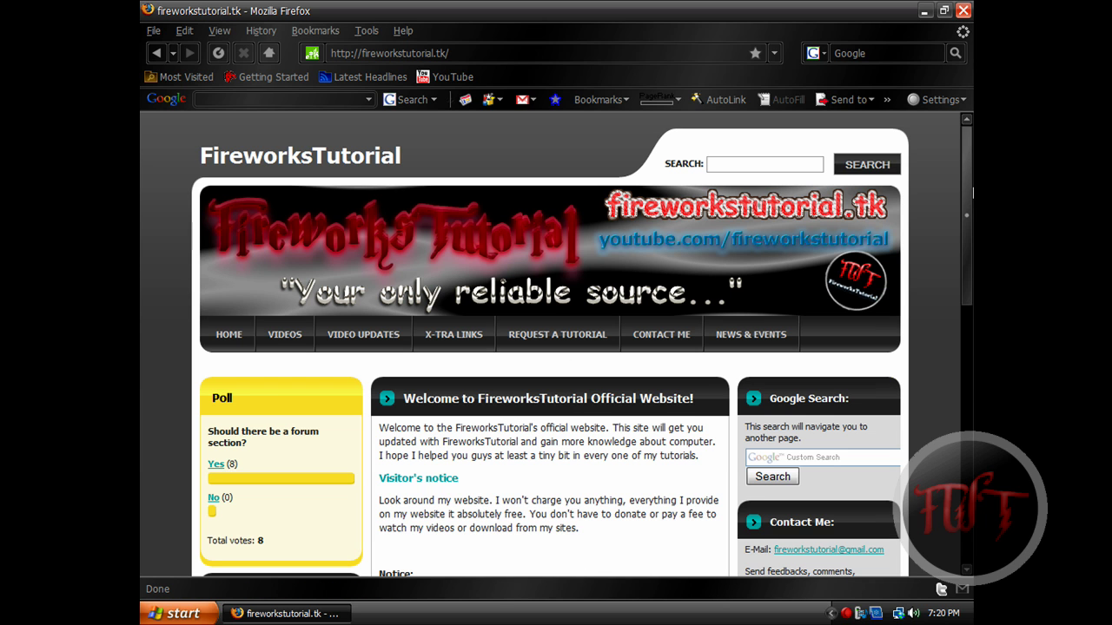
scroll(955, 217, "down", 8)
scroll(951, 235, "up", 7)
scroll(942, 252, "down", 3)
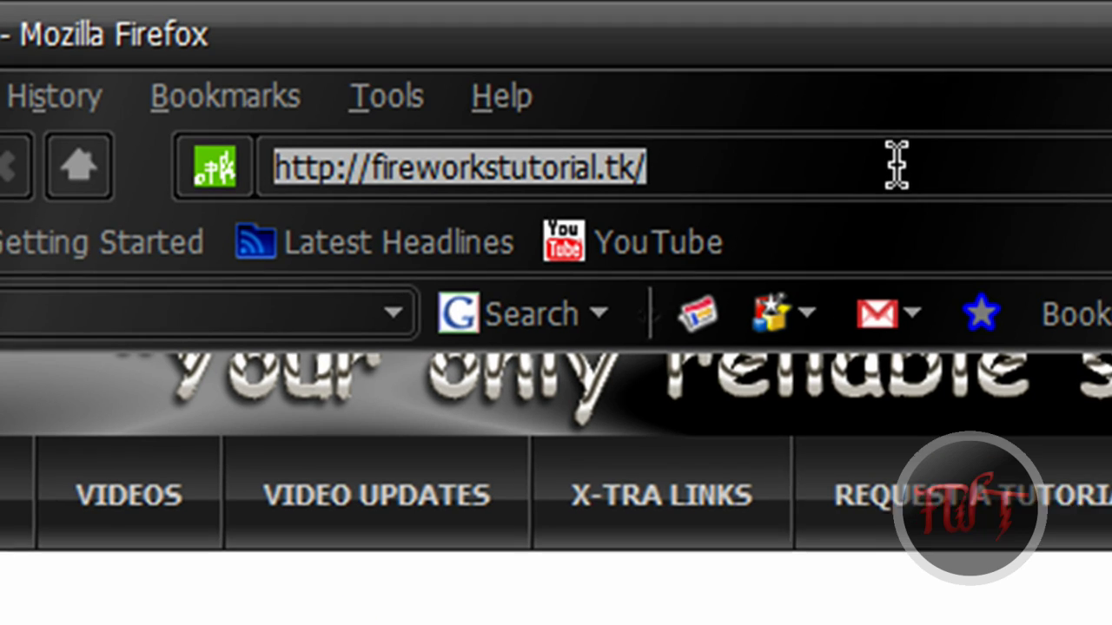
Step: Load flashvortex.com and scroll down to its Menus, Texts, Banners and Buttons choices
type("flashvortex.c")
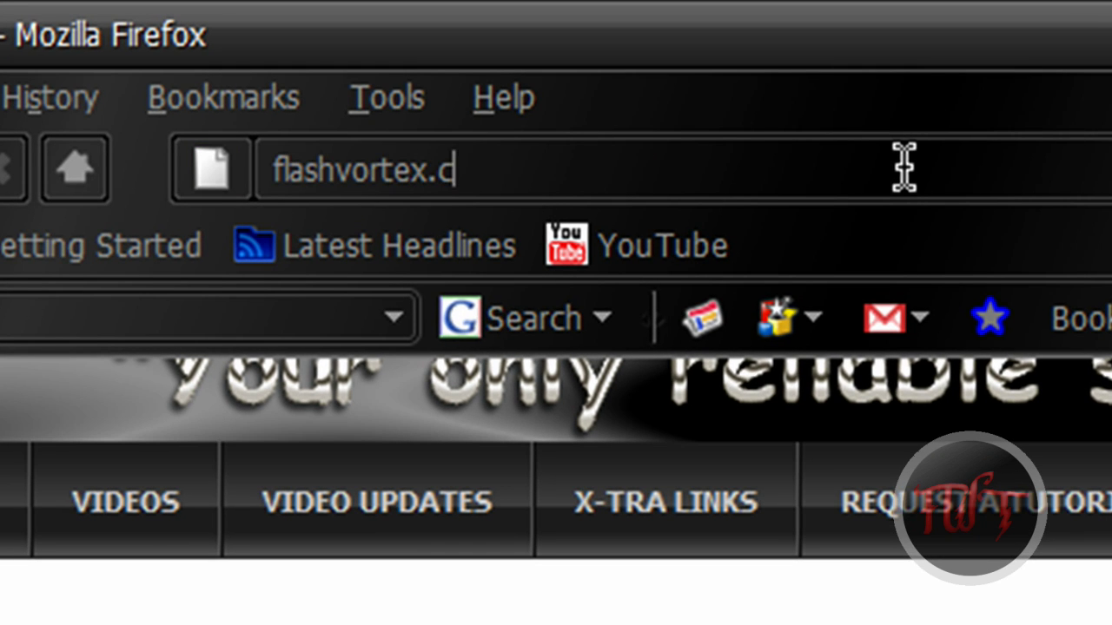
type("om")
key("Return")
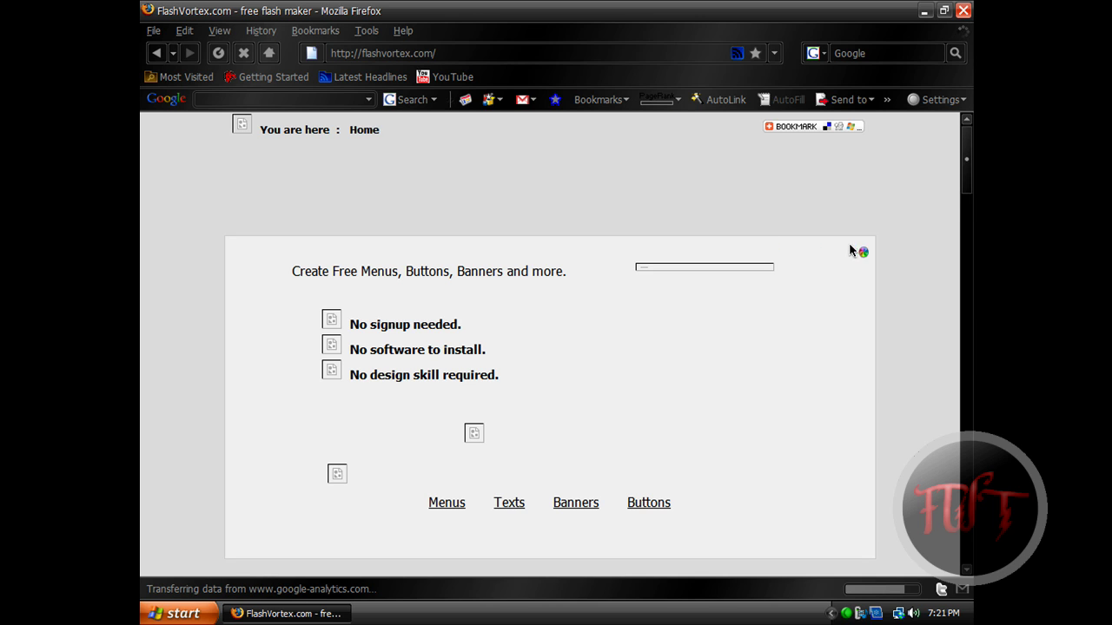
left_click_drag(966, 165, 969, 176)
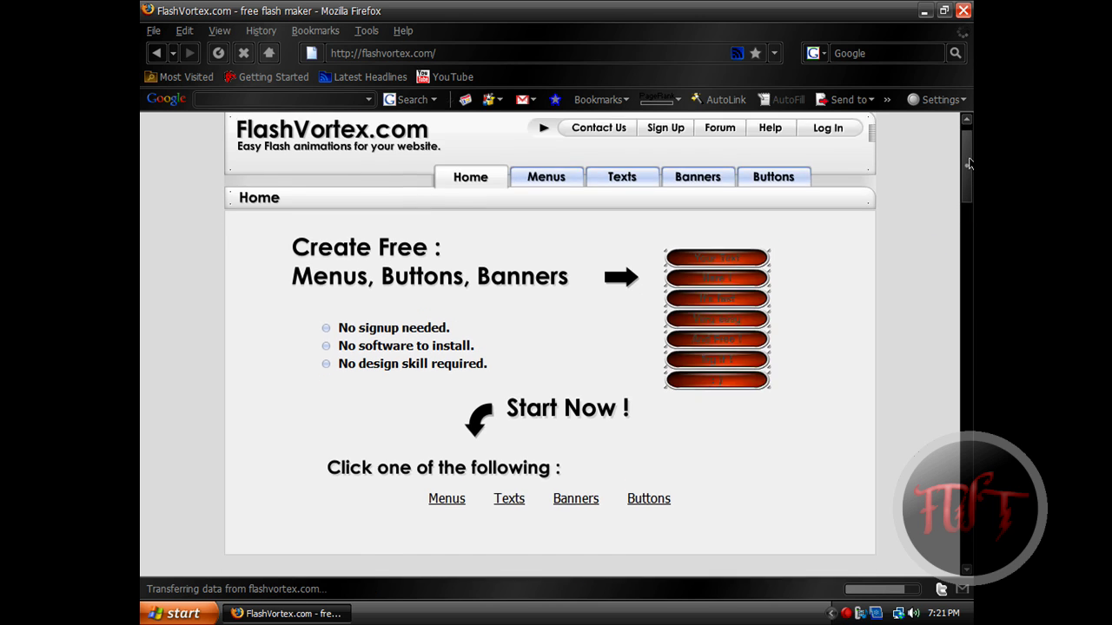
scroll(969, 177, "down", 1)
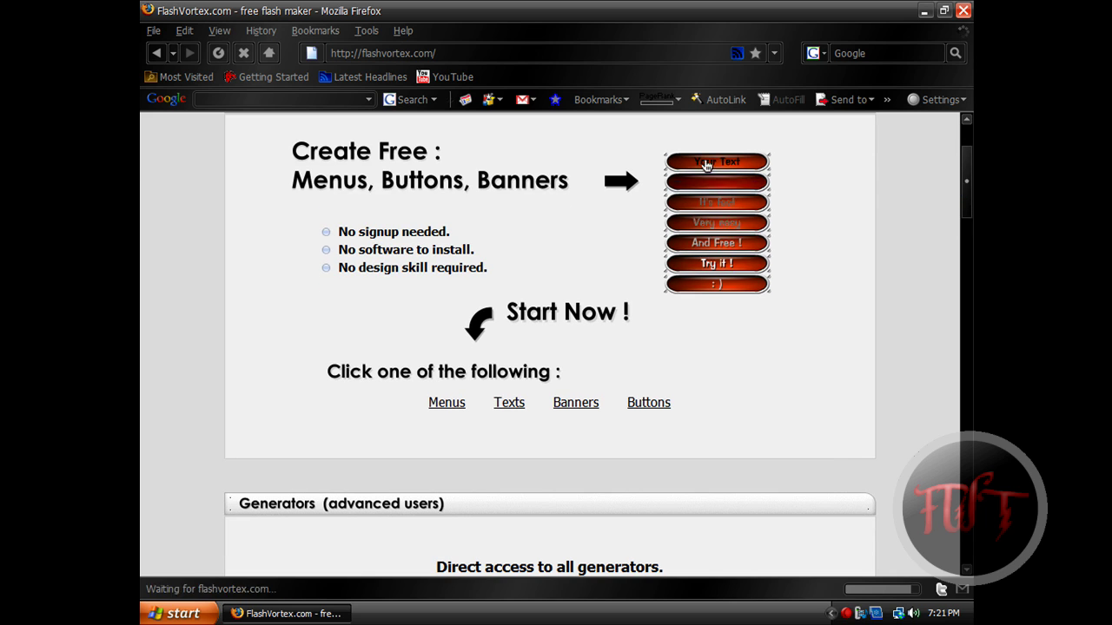
scroll(814, 297, "down", 3)
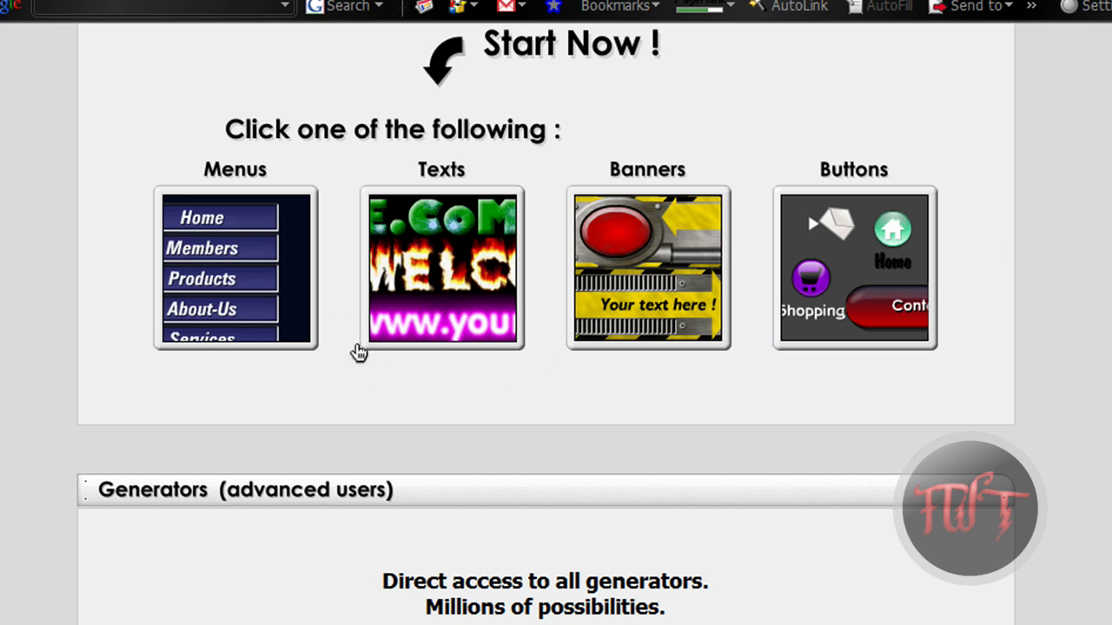
Step: Open the Banners category and scroll down through the banner templates
left_click(667, 228)
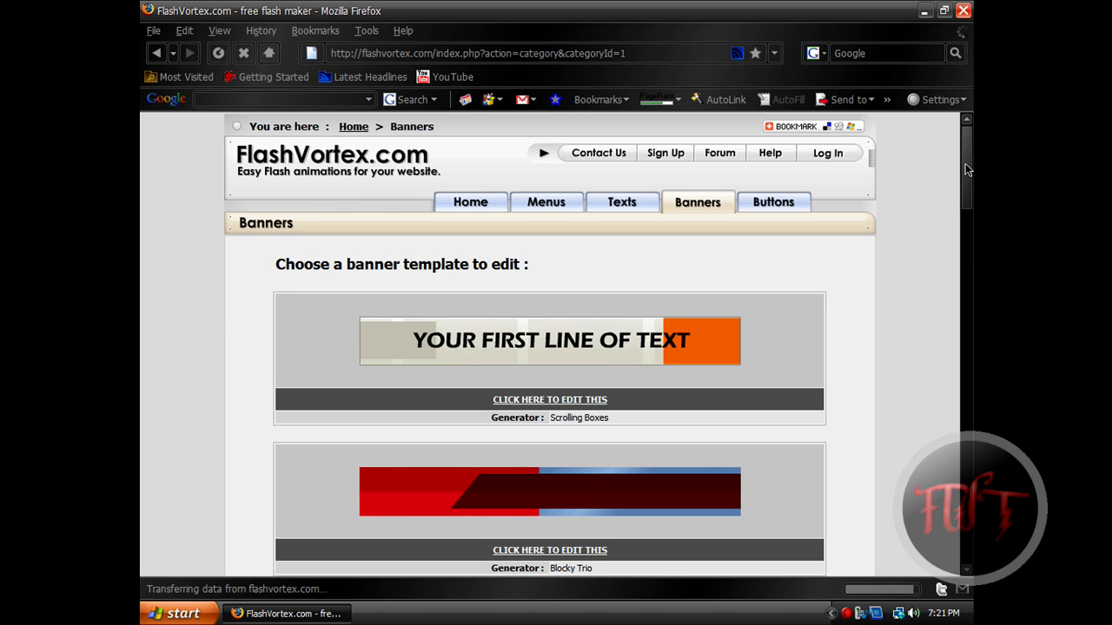
left_click_drag(965, 164, 897, 276)
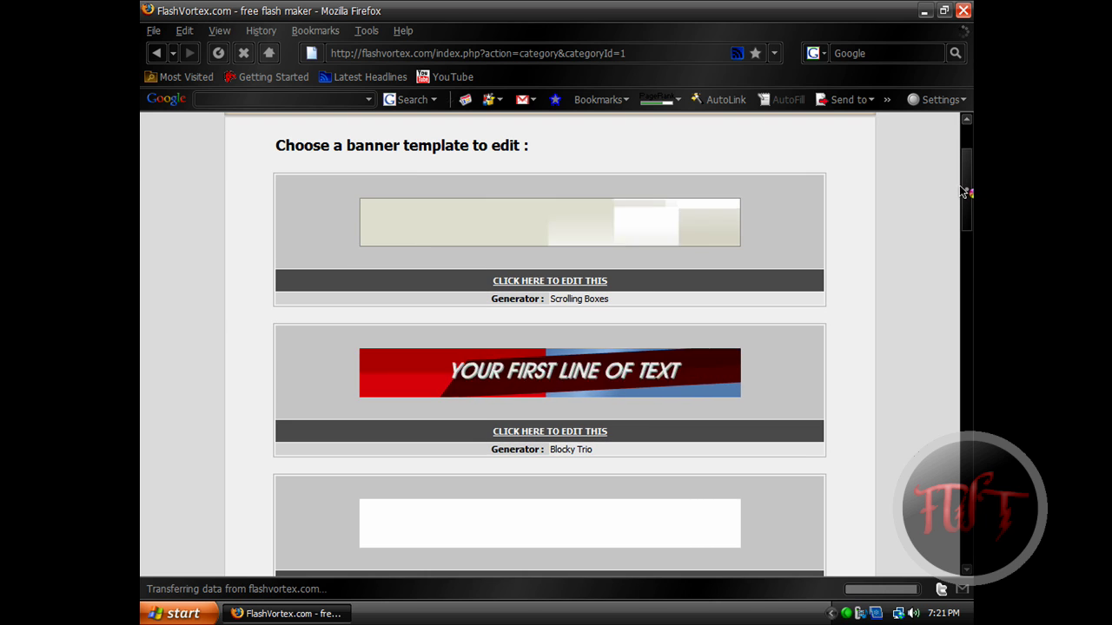
scroll(895, 269, "up", 4)
scroll(889, 279, "down", 12)
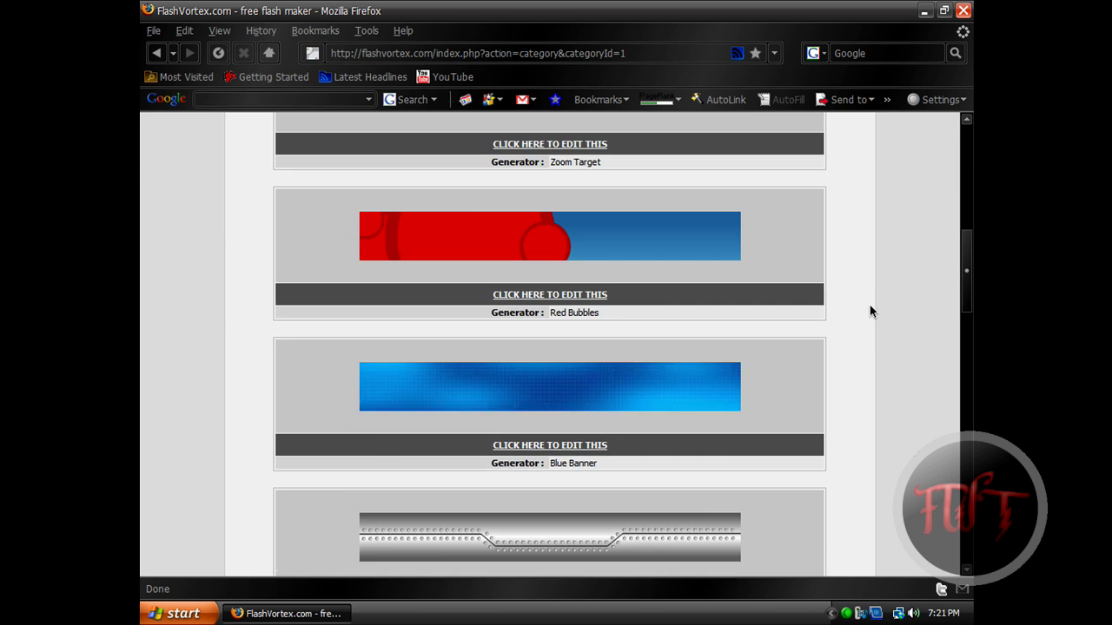
scroll(870, 305, "down", 5)
scroll(872, 311, "down", 6)
scroll(859, 322, "down", 6)
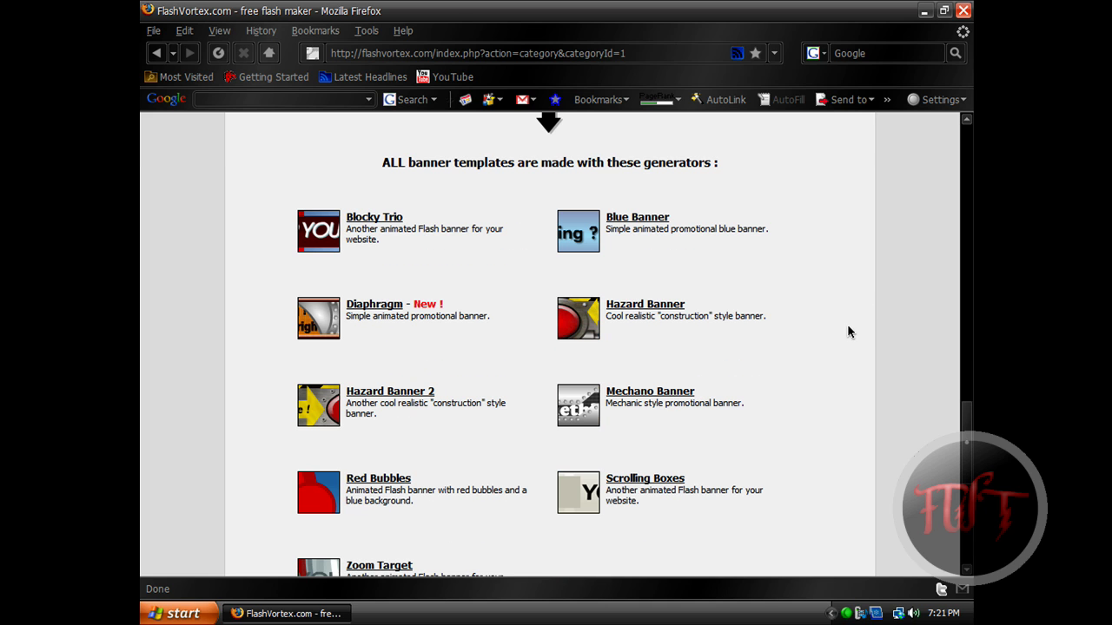
scroll(576, 385, "down", 4)
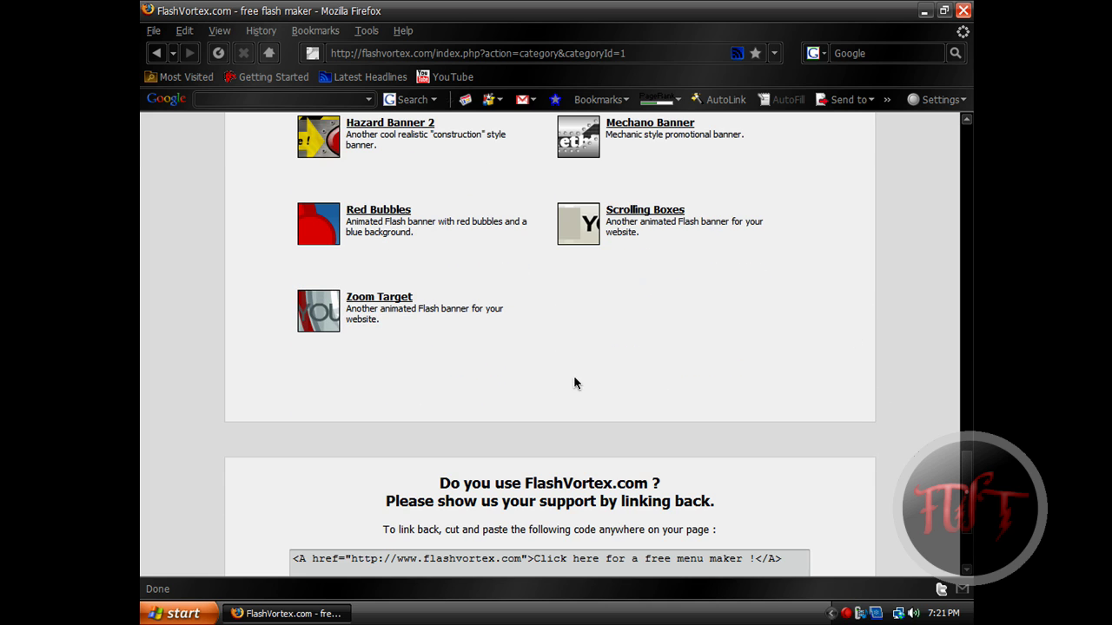
Step: Scroll back to the Mechano Banner template and open it for editing
scroll(538, 349, "up", 5)
scroll(538, 350, "up", 7)
scroll(591, 369, "up", 6)
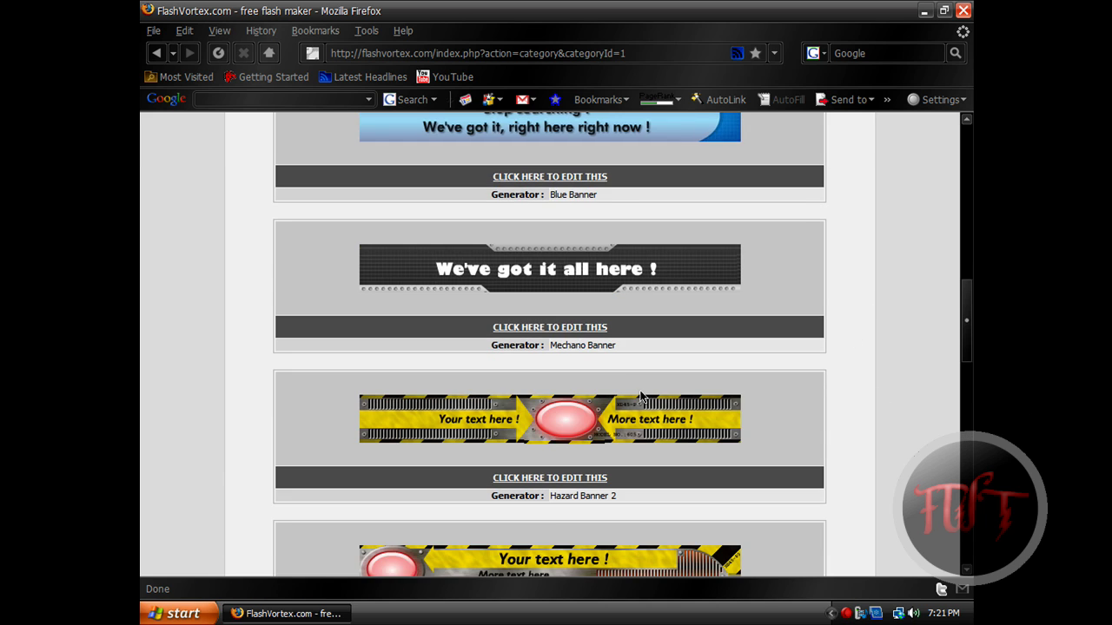
scroll(644, 391, "up", 3)
scroll(644, 391, "up", 2)
scroll(641, 391, "up", 3)
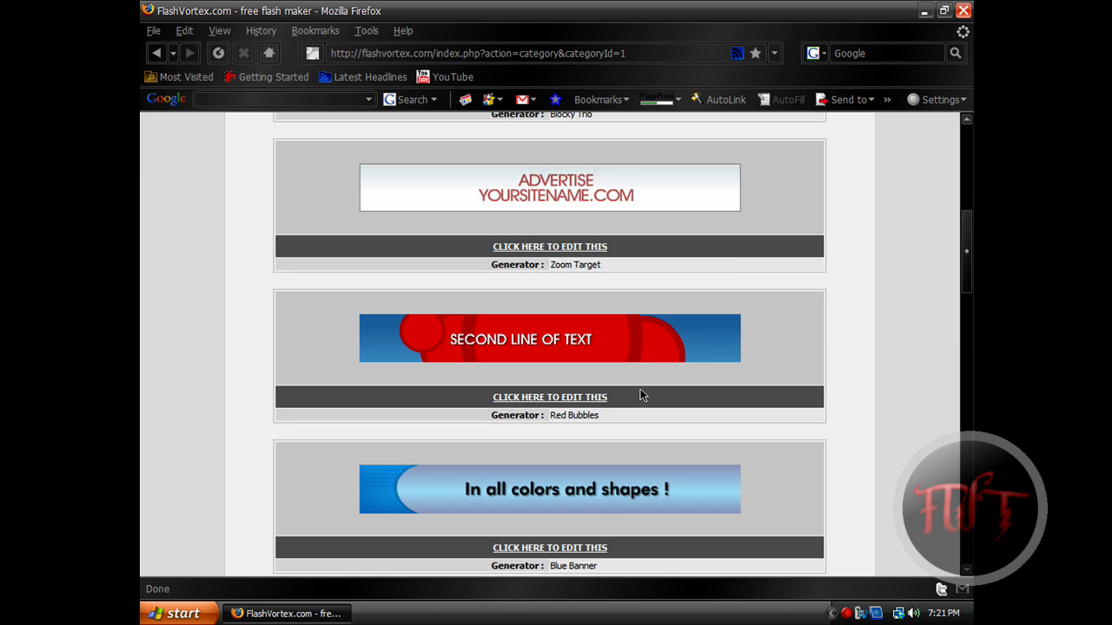
scroll(640, 391, "down", 4)
scroll(639, 393, "down", 3)
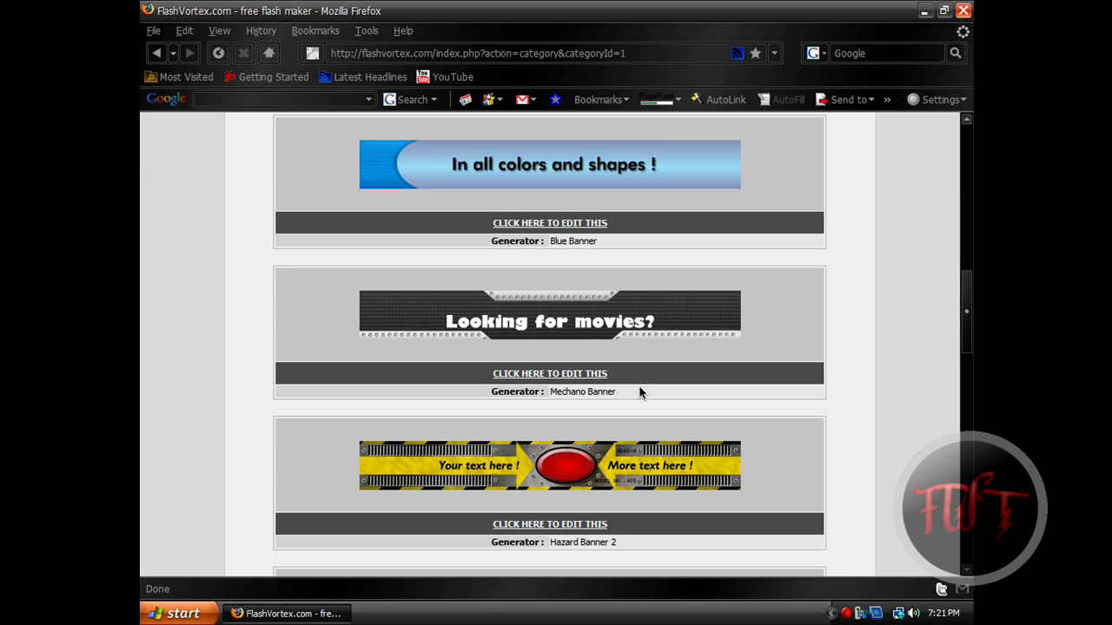
left_click(588, 377)
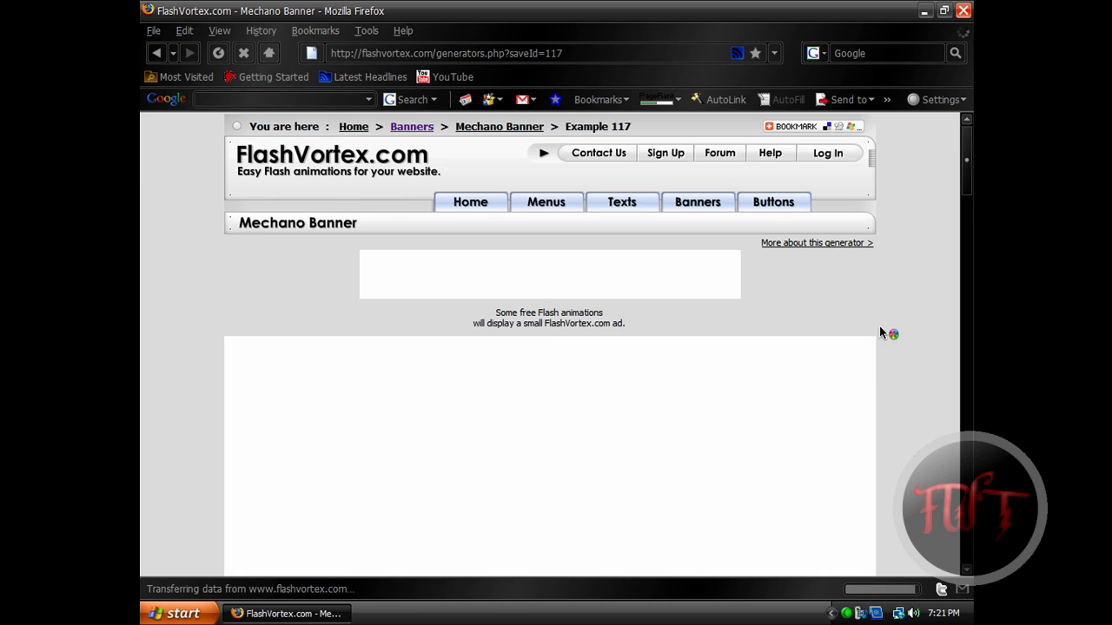
Step: Review the banner text fields and retype the second line, beginning 'Need a cheap price?'
scroll(875, 339, "down", 3)
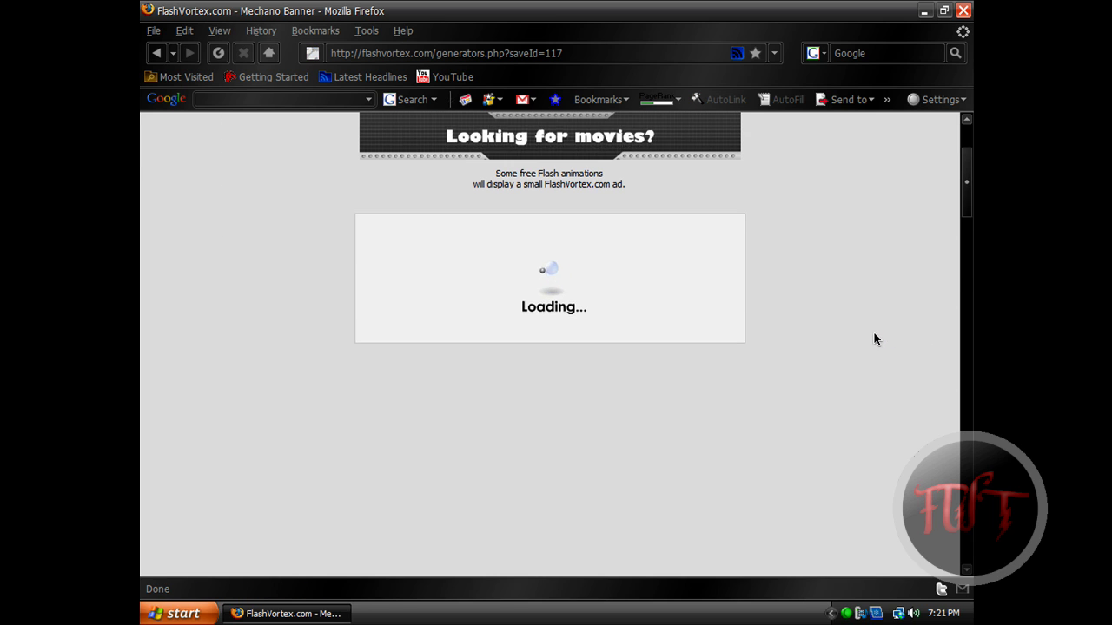
scroll(700, 268, "up", 2)
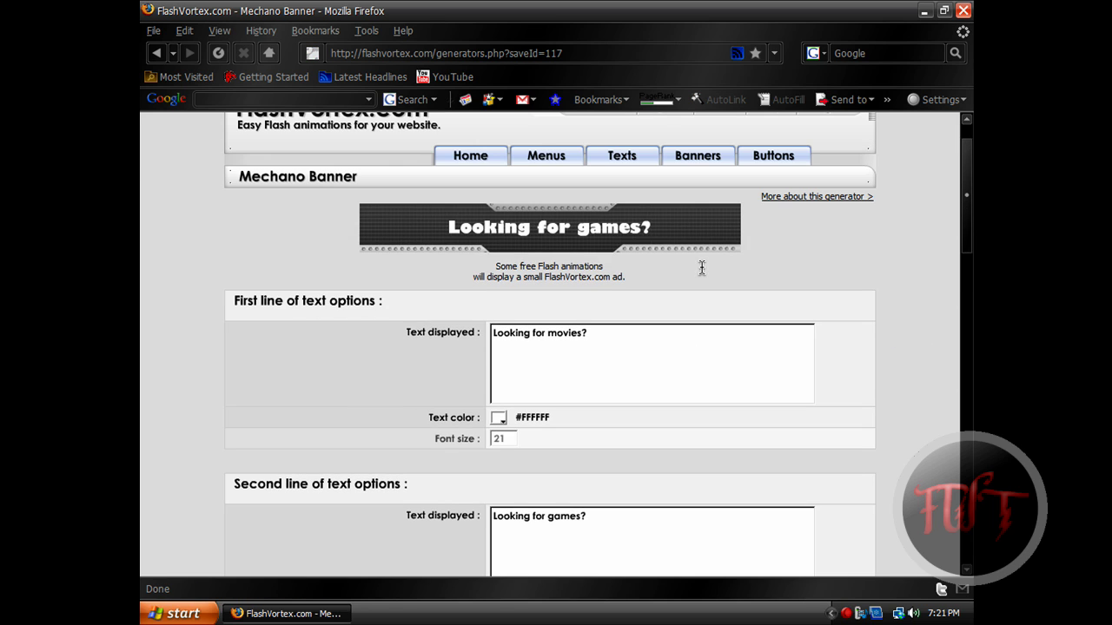
left_click_drag(683, 329, 434, 333)
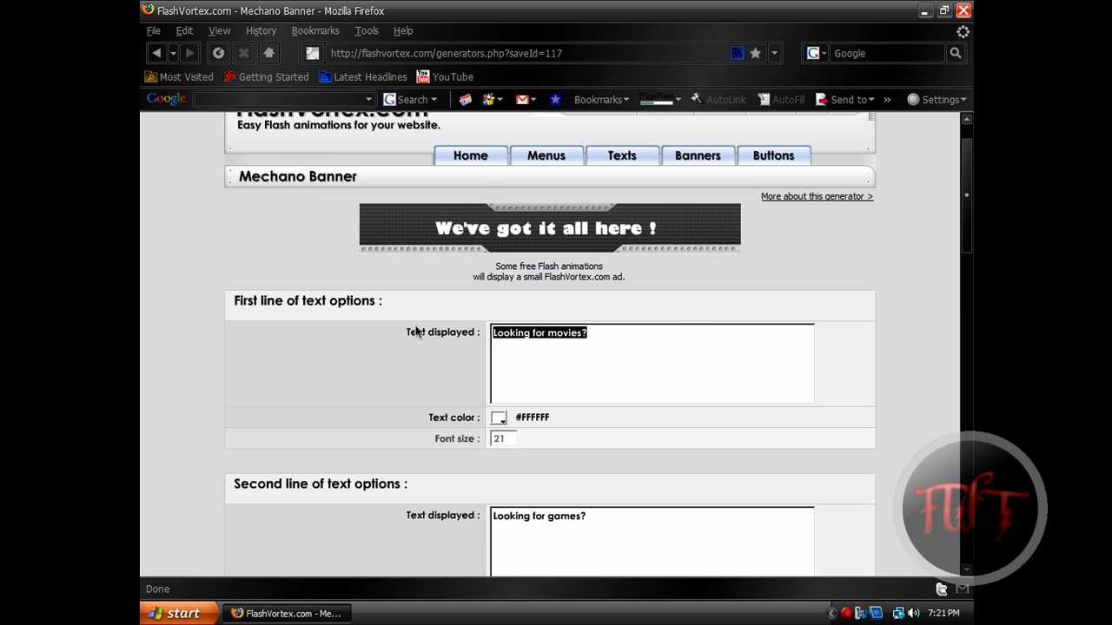
scroll(480, 394, "down", 3)
scroll(480, 394, "down", 9)
scroll(455, 404, "down", 6)
scroll(443, 399, "down", 1)
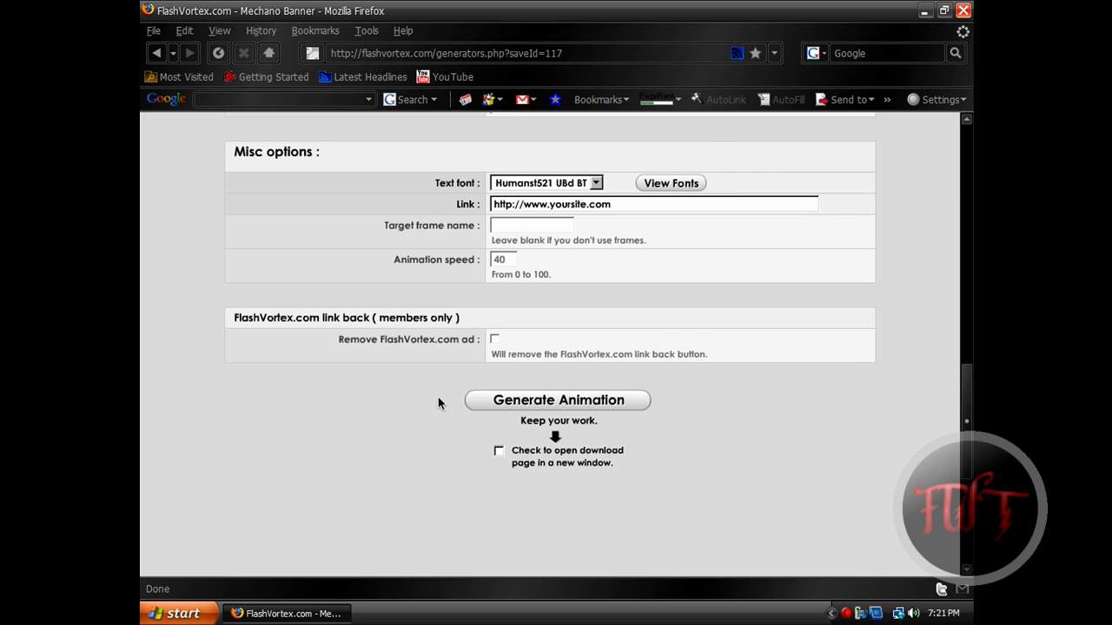
scroll(443, 400, "up", 11)
scroll(469, 398, "up", 3)
scroll(478, 393, "up", 3)
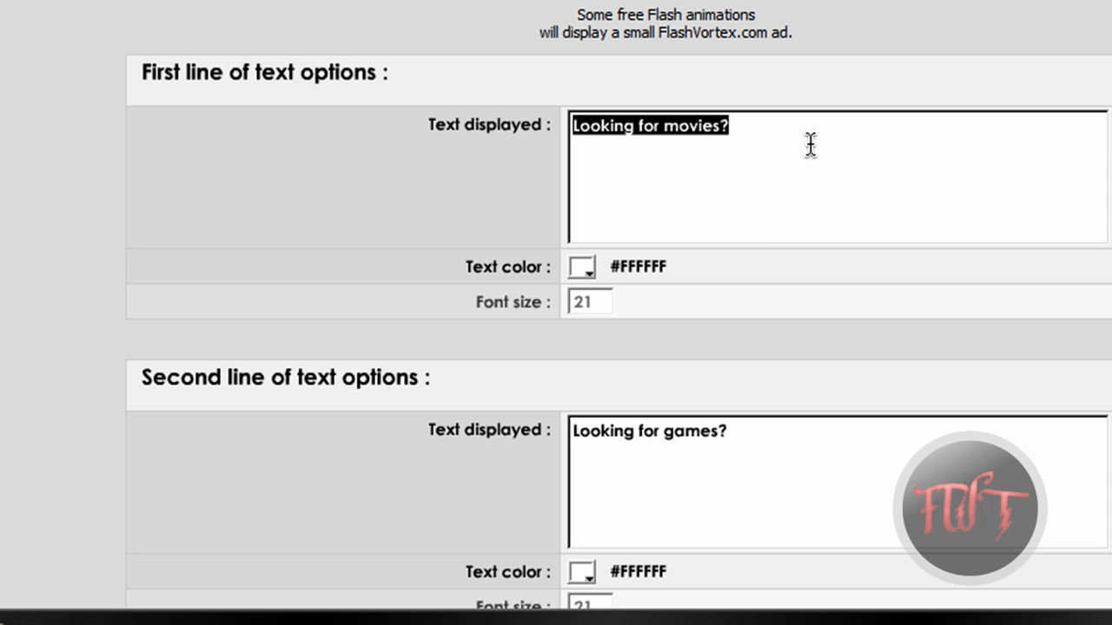
left_click(779, 144)
mouse_move(745, 127)
left_mouse_down()
mouse_move(503, 126)
mouse_move(682, 139)
left_mouse_up()
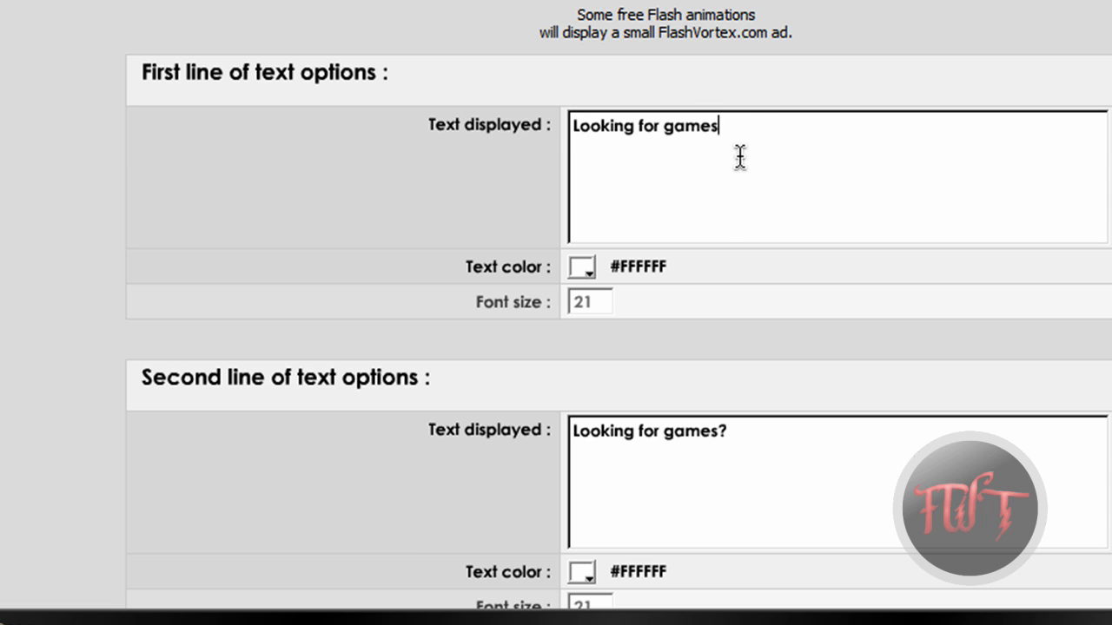
scroll(687, 199, "down", 3)
triple_click(702, 275)
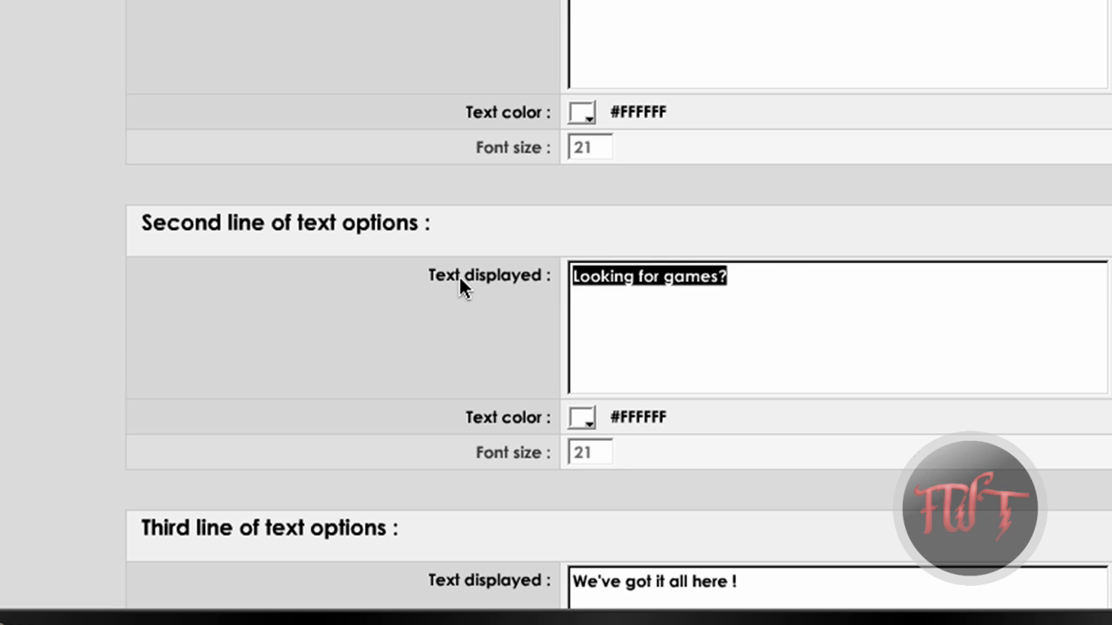
type("Need a cheap price?")
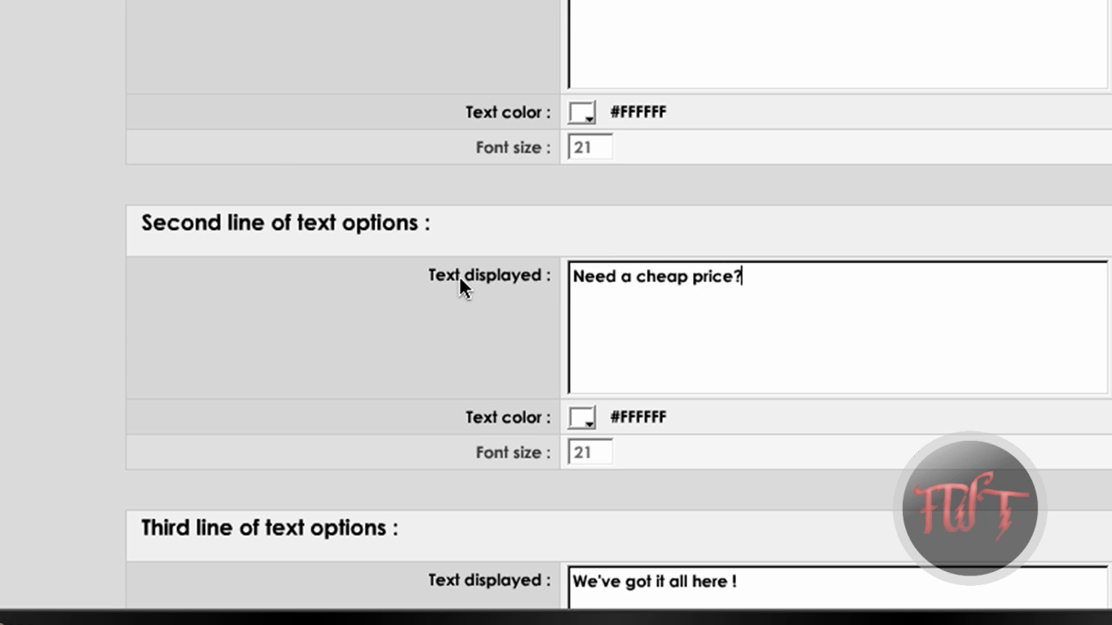
Step: Highlight the lines 'We've got it all here !' and 'Stop by and have a look !'
scroll(829, 286, "down", 5)
left_click_drag(786, 291, 557, 292)
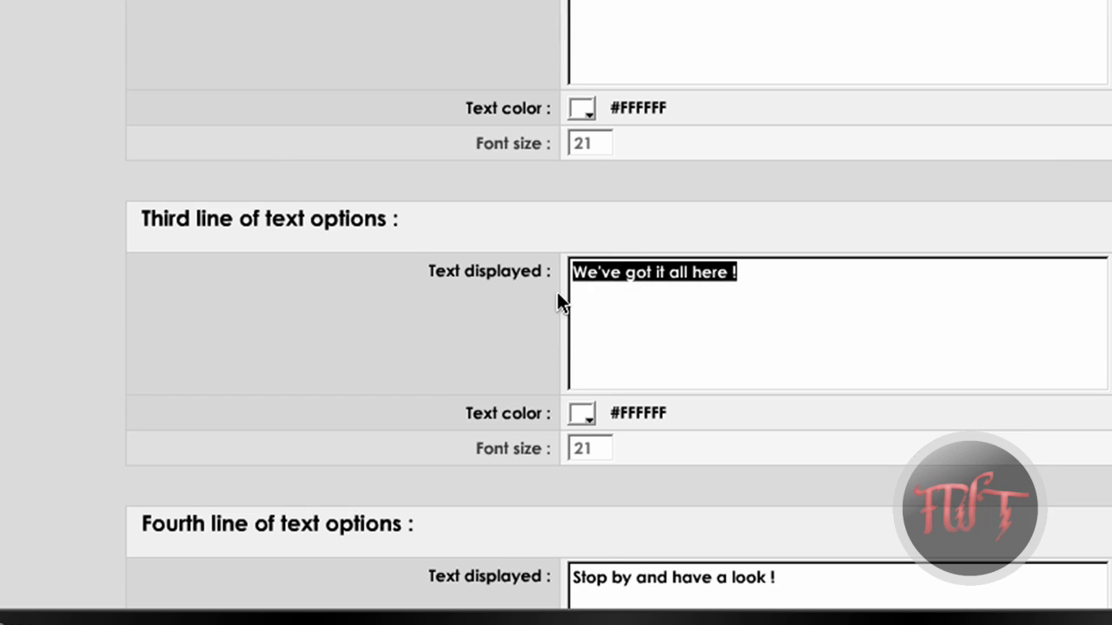
scroll(557, 292, "down", 5)
left_click_drag(864, 198, 564, 165)
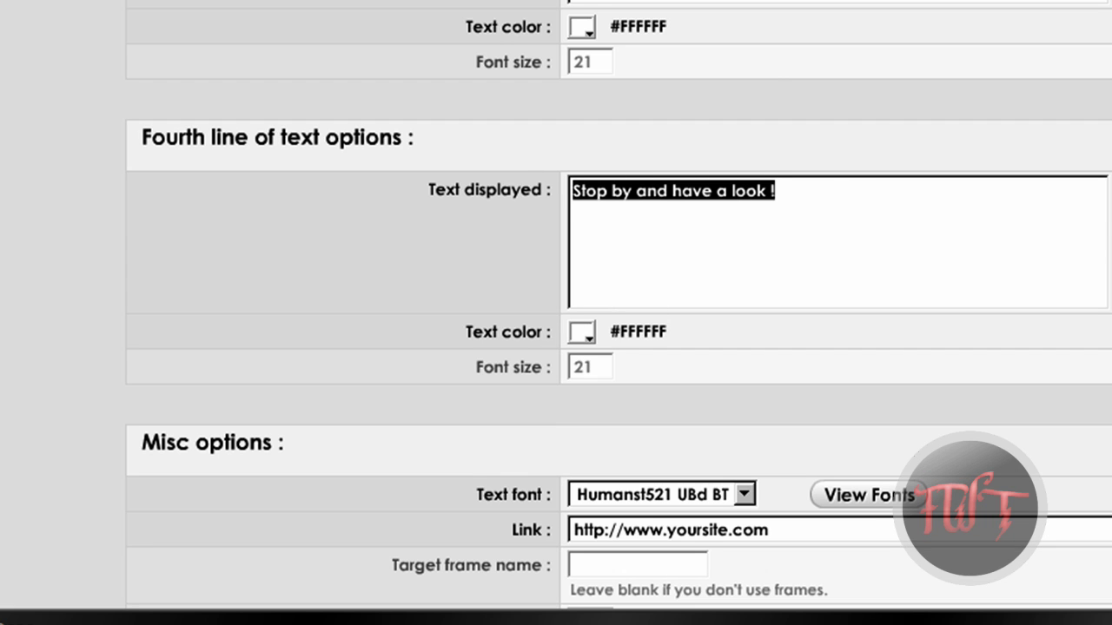
left_click(626, 145)
left_click_drag(792, 198, 449, 258)
scroll(463, 258, "down", 2)
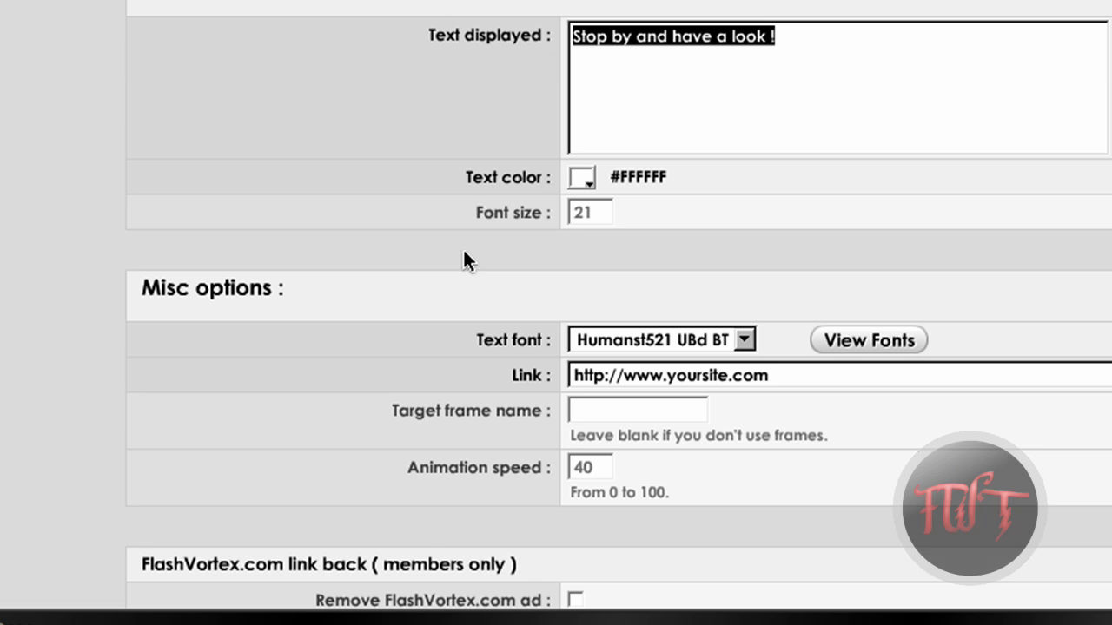
Step: Insert 'GameStop' after 'Stop by' in the fourth banner line
left_click(818, 37)
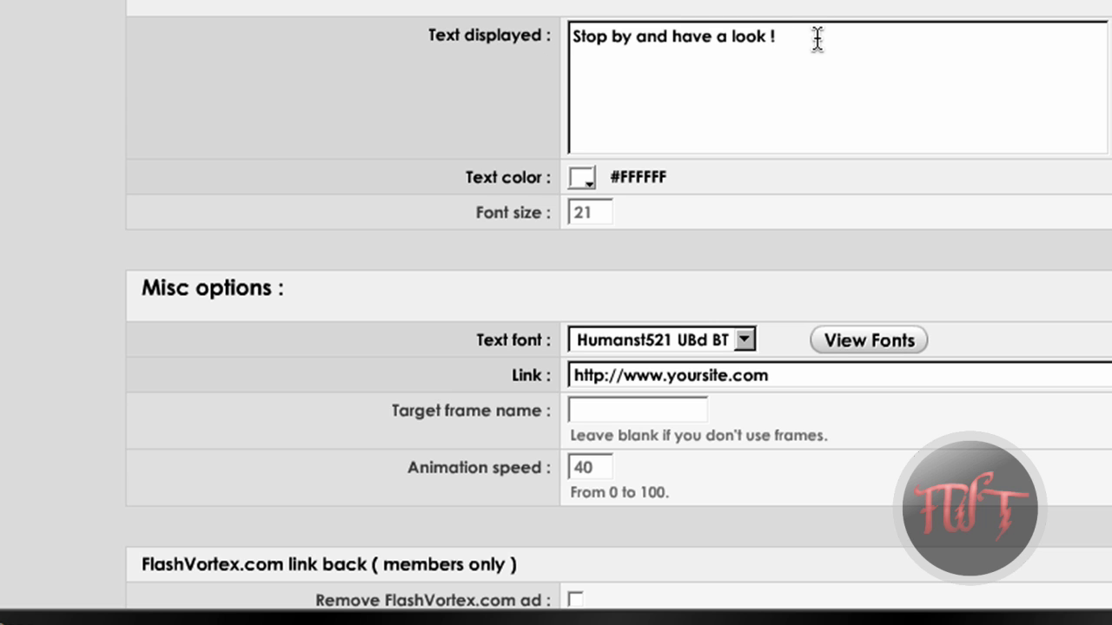
left_click_drag(703, 54, 637, 76)
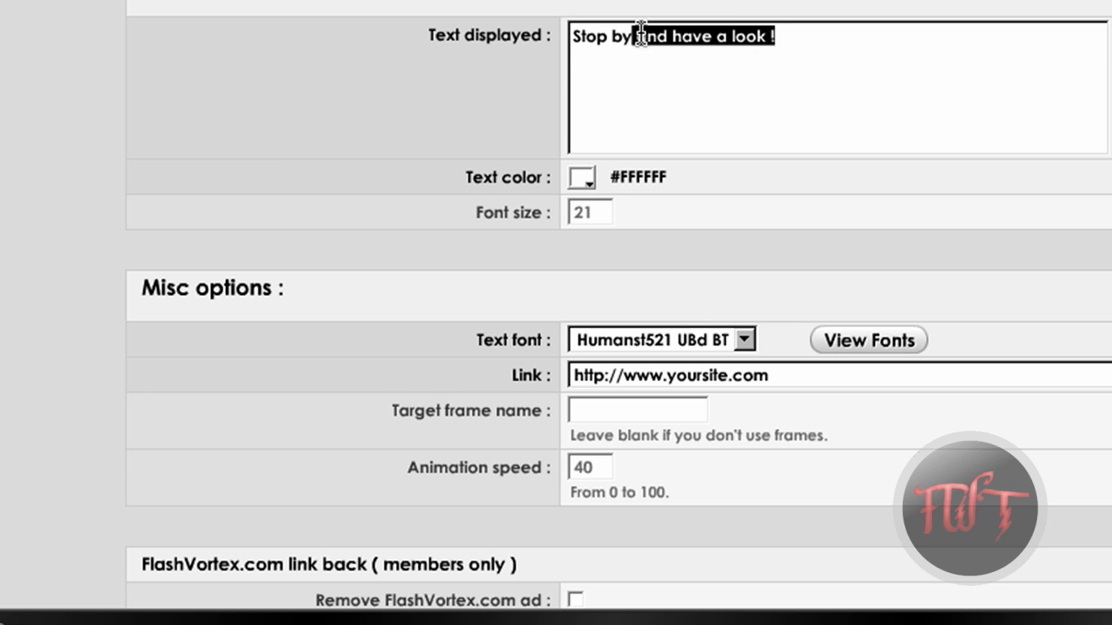
left_click(766, 108)
type("Game")
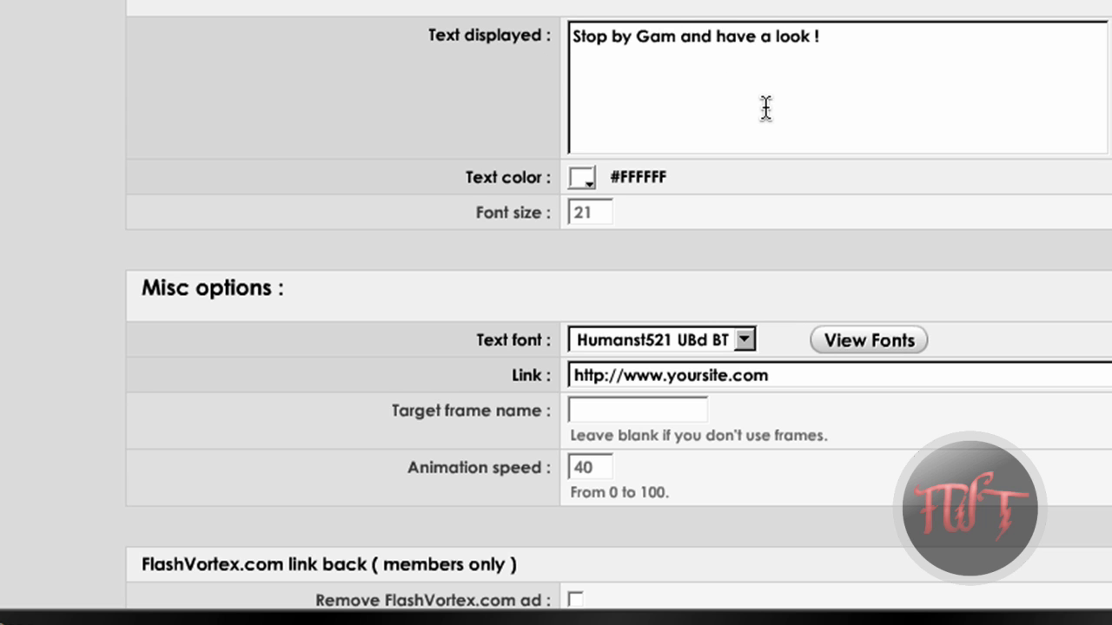
type("Stop")
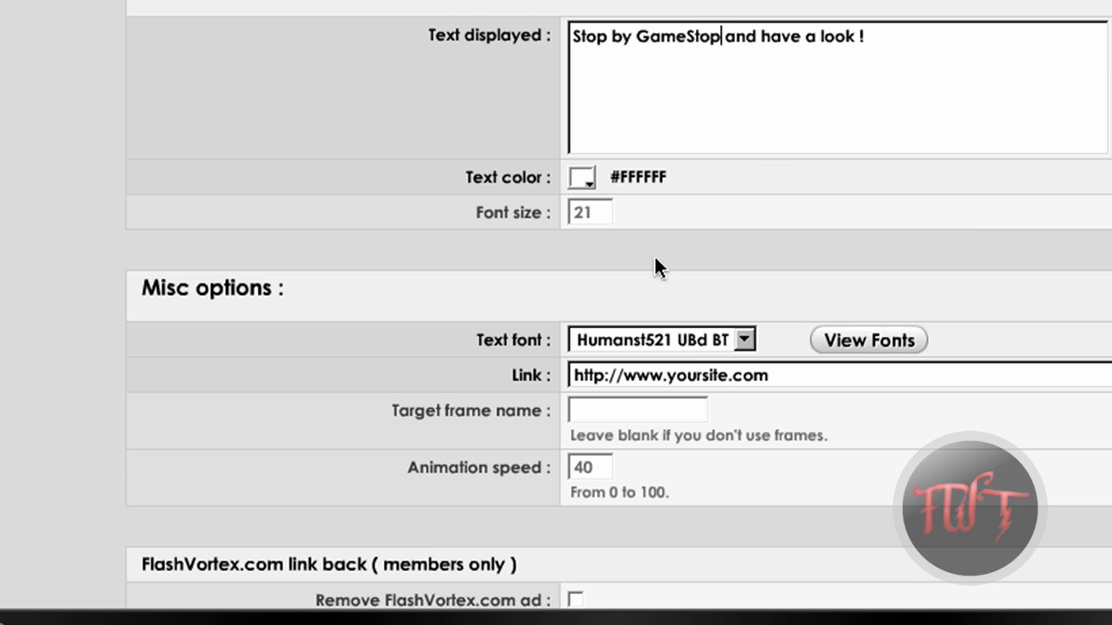
scroll(695, 334, "down", 2)
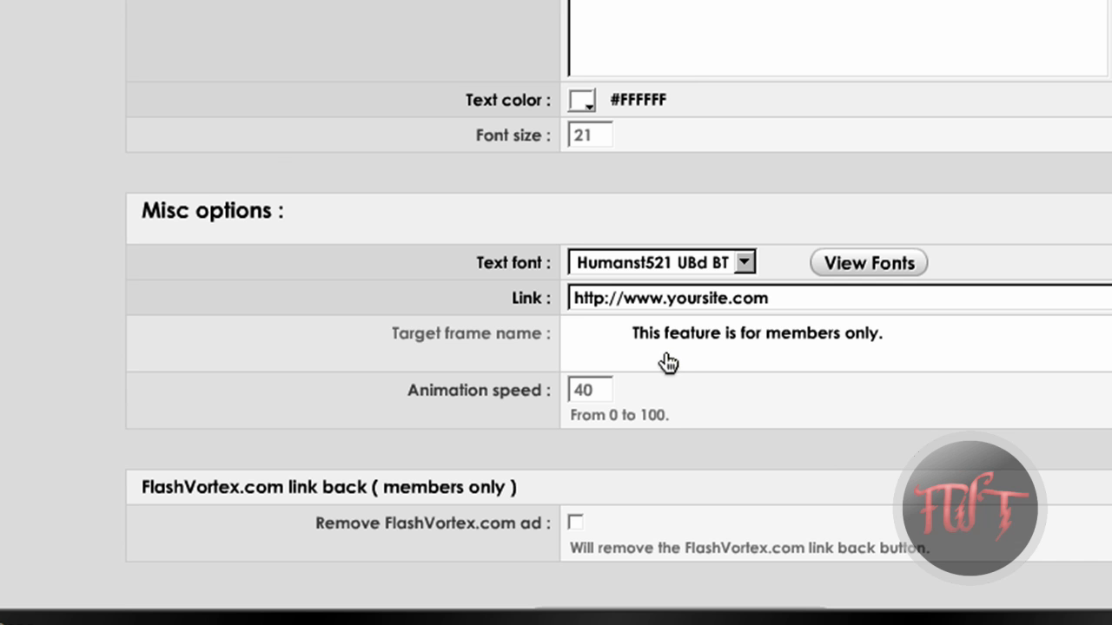
left_click(724, 300)
key("BackSpace")
key("BackSpace")
key("BackSpace")
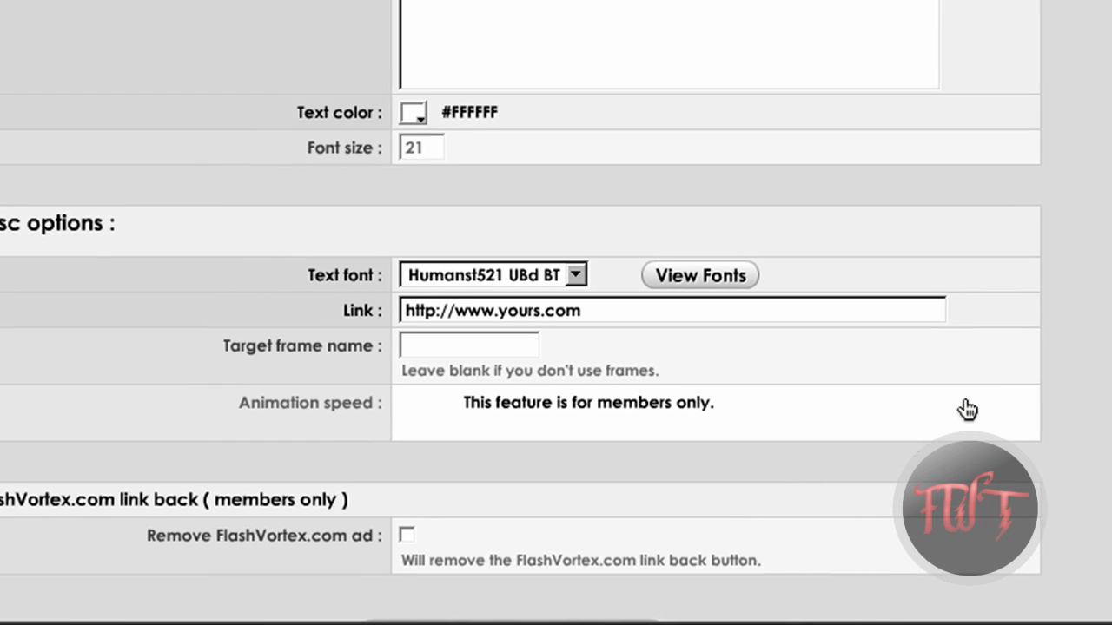
key("BackSpace")
key("BackSpace")
key("BackSpace")
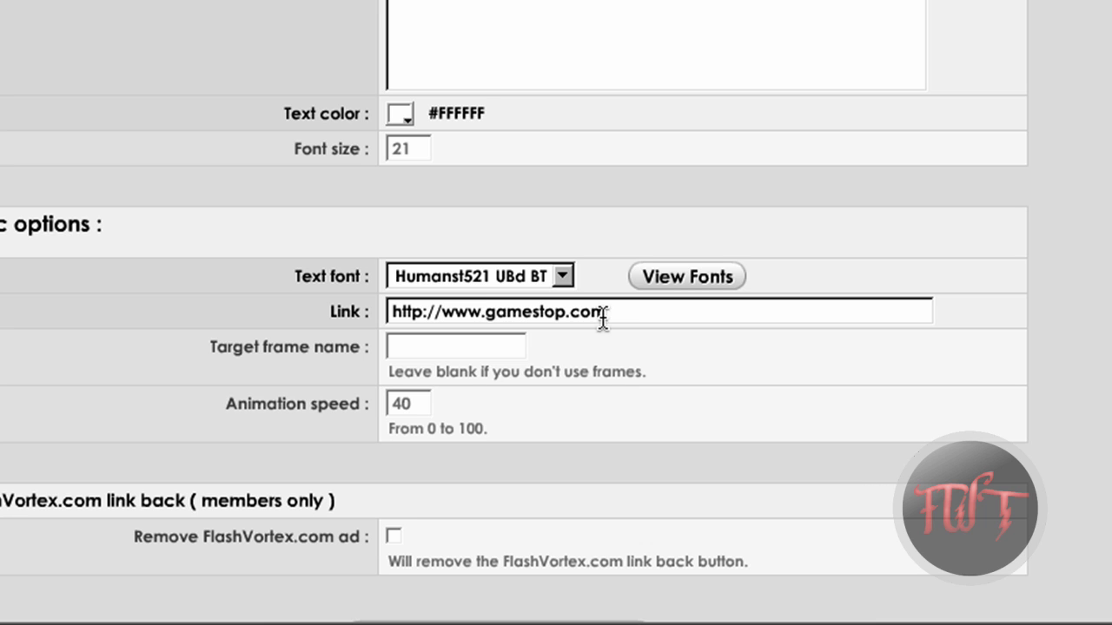
scroll(407, 330, "down", 4)
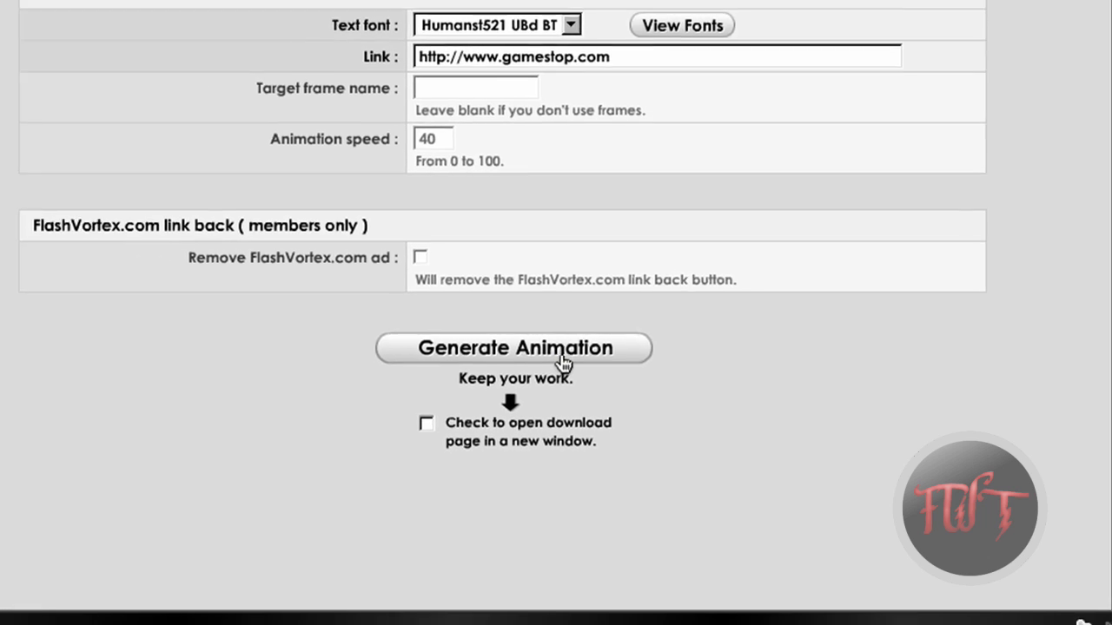
Step: Generate the customized Mechano banner and scroll down its installation page
left_click(549, 344)
scroll(608, 452, "down", 1)
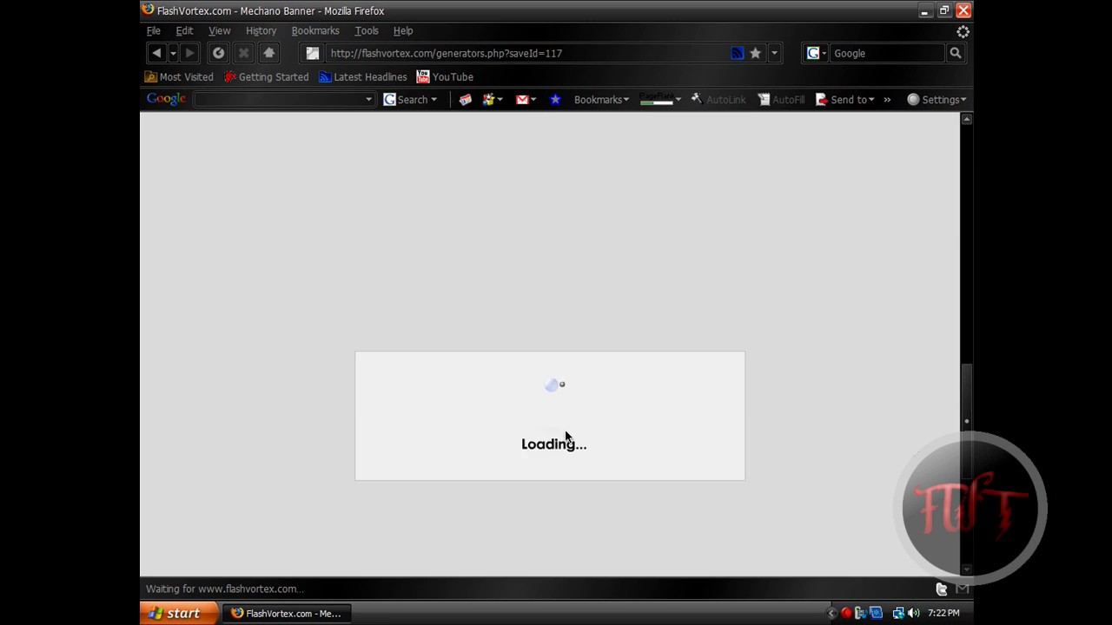
scroll(565, 399, "down", 1)
scroll(566, 339, "down", 1)
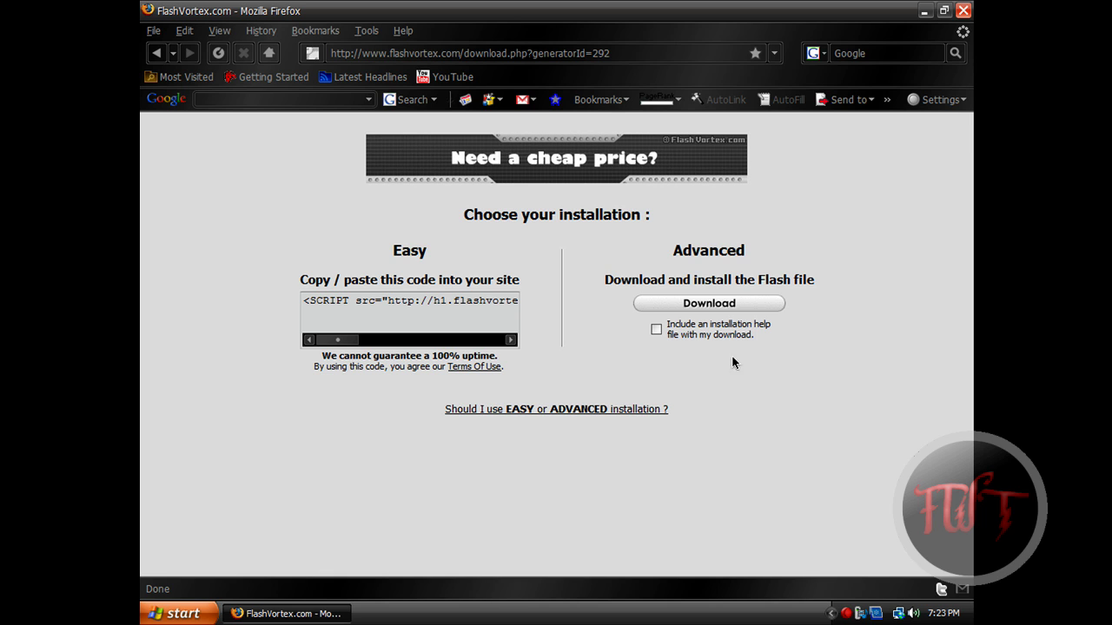
Step: Download the banner as flashvortex.swf and save the file
left_click(699, 304)
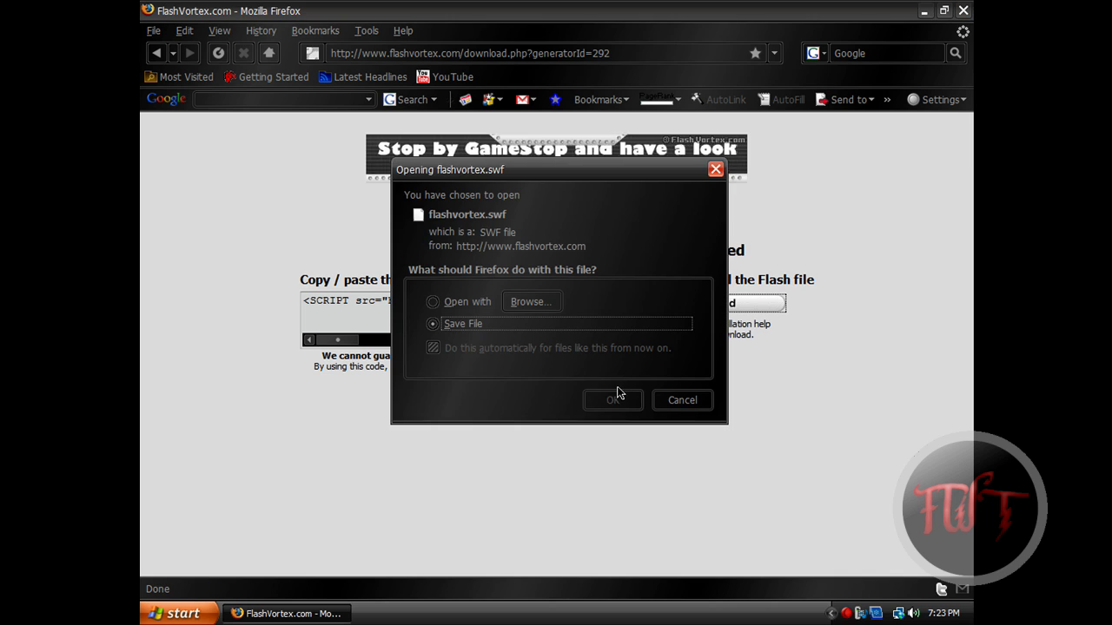
left_click(613, 400)
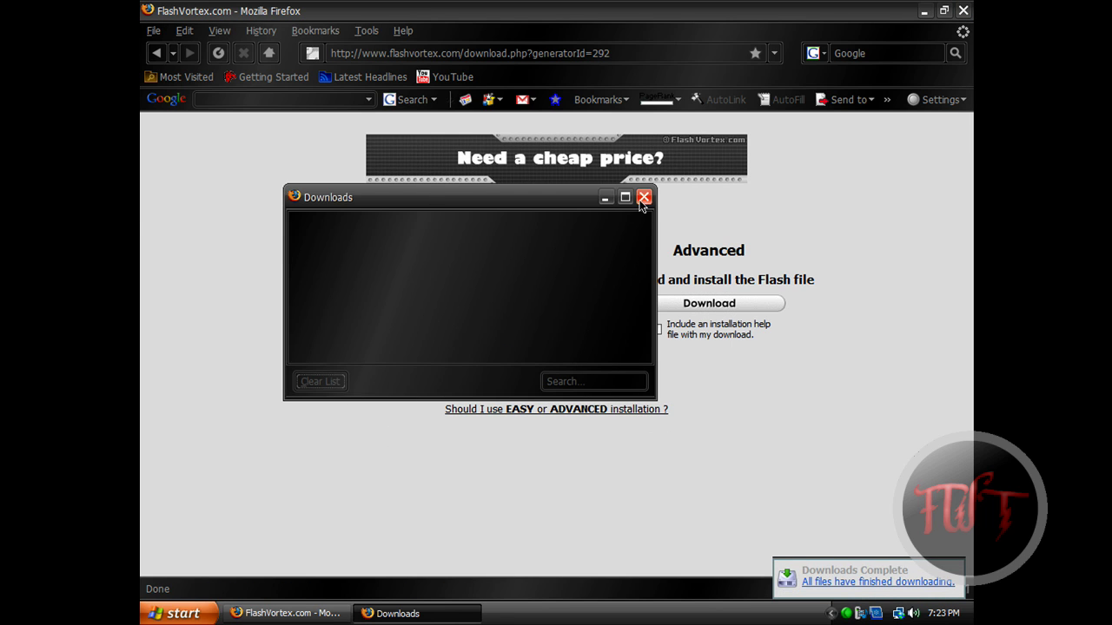
left_click(642, 199)
mouse_move(158, 170)
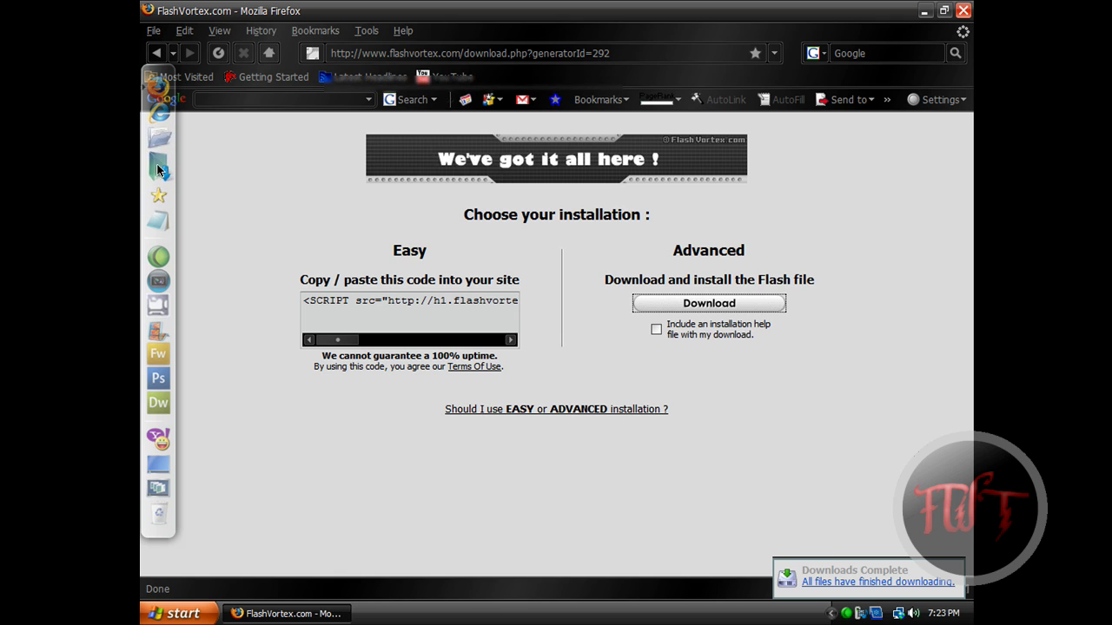
Step: Open the Downloads folder and drag flashvortex.swf into Firefox to play it
left_click(158, 169)
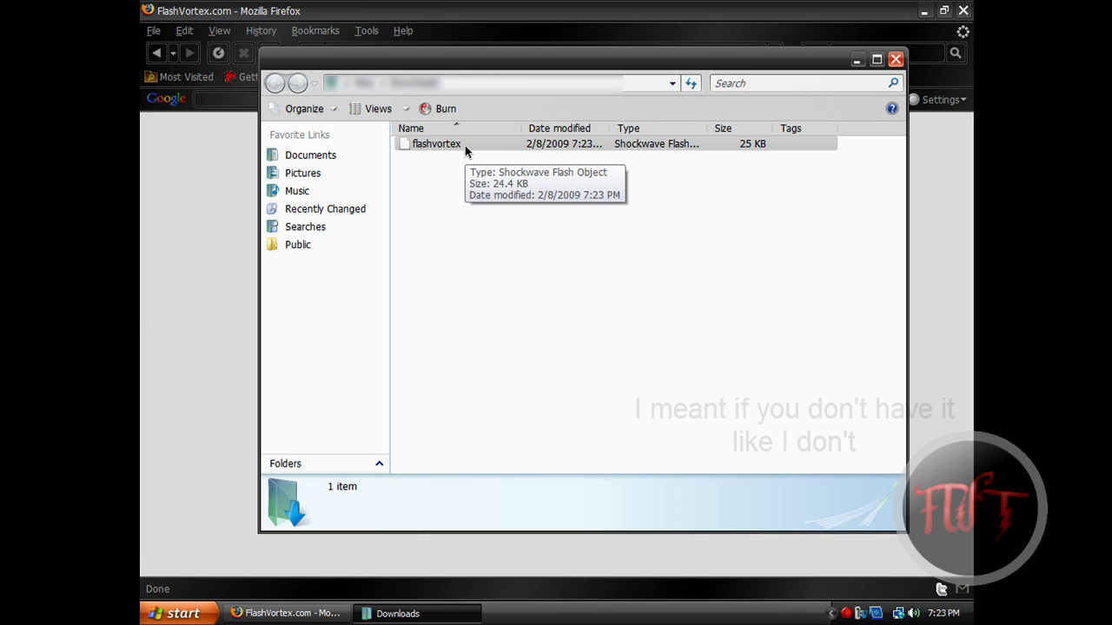
left_click_drag(464, 145, 463, 39)
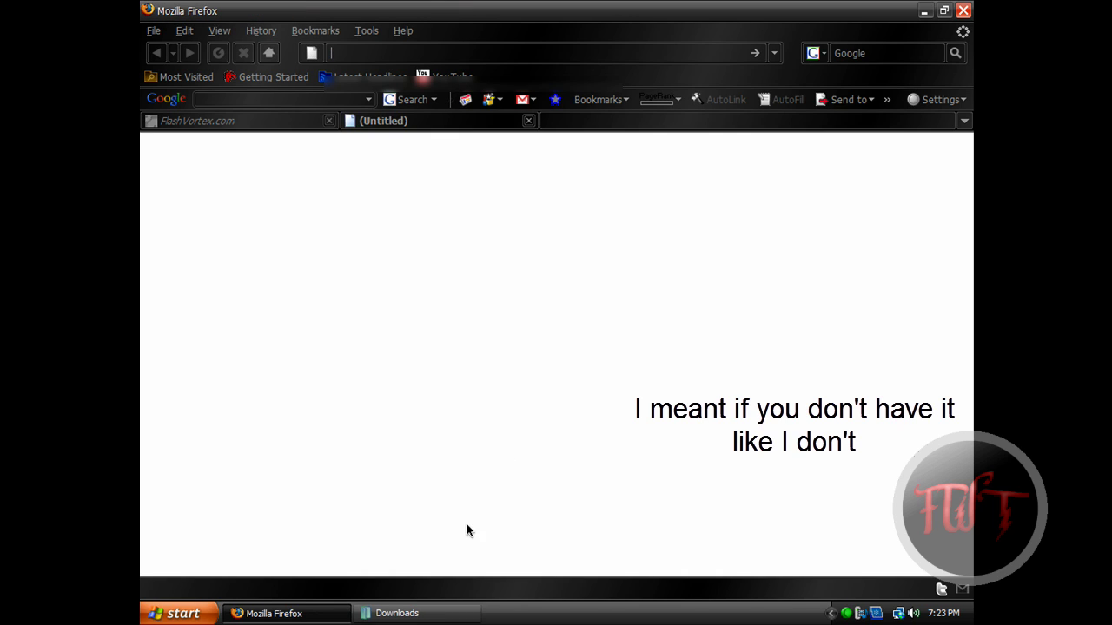
left_click(474, 614)
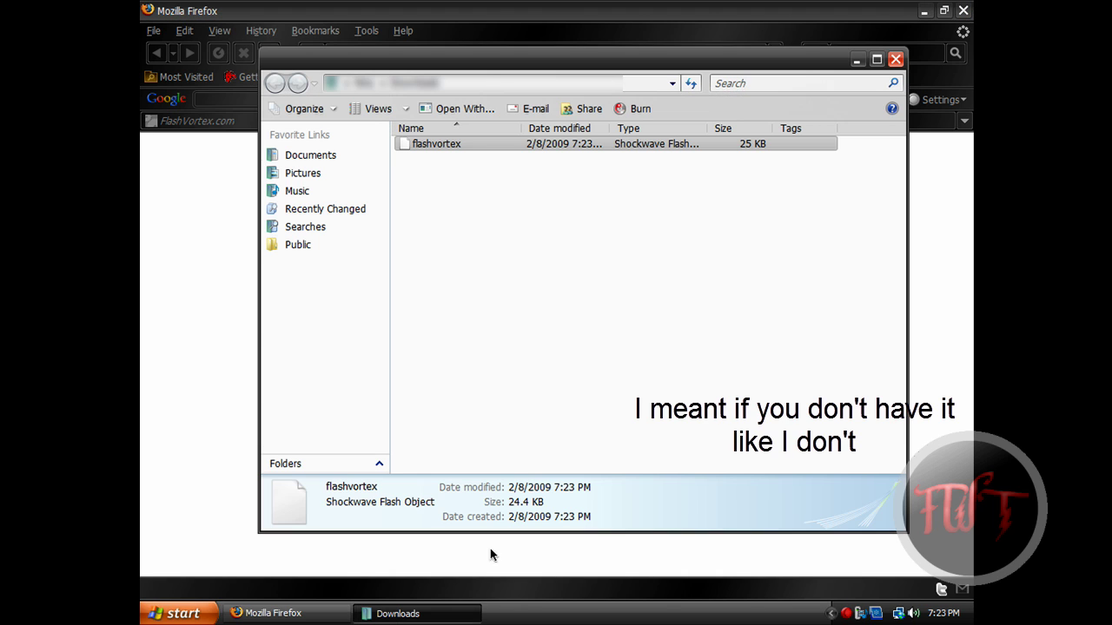
mouse_move(444, 149)
left_mouse_down()
mouse_move(165, 348)
mouse_move(205, 315)
left_mouse_up()
Step: Watch the GameStop banner play in Firefox, then minimize the Downloads folder
left_click(209, 545)
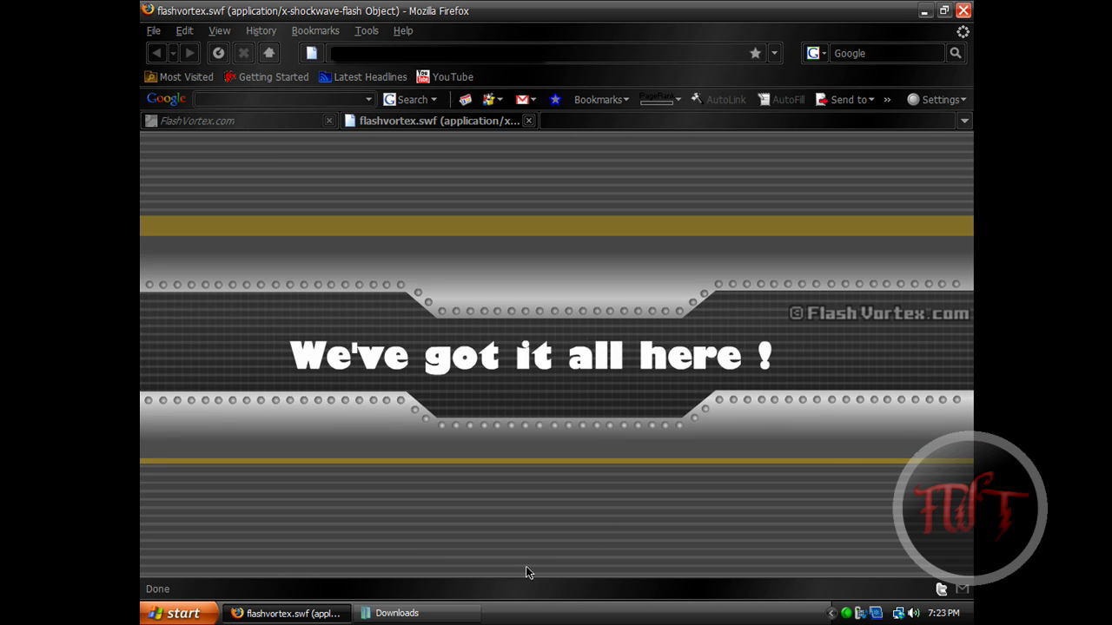
left_click(440, 620)
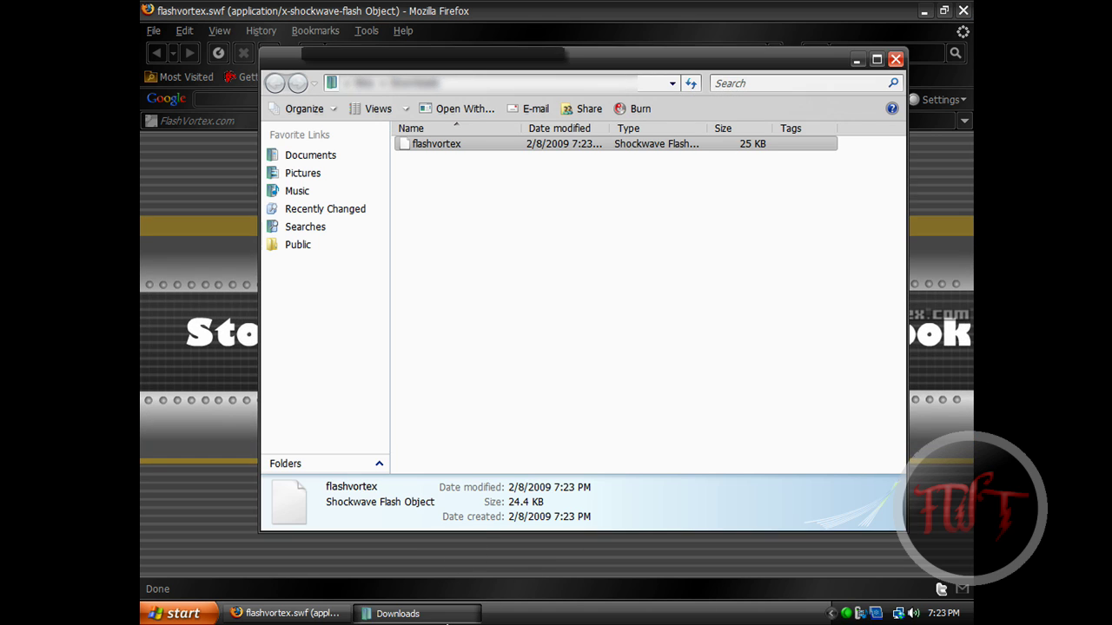
left_click(446, 621)
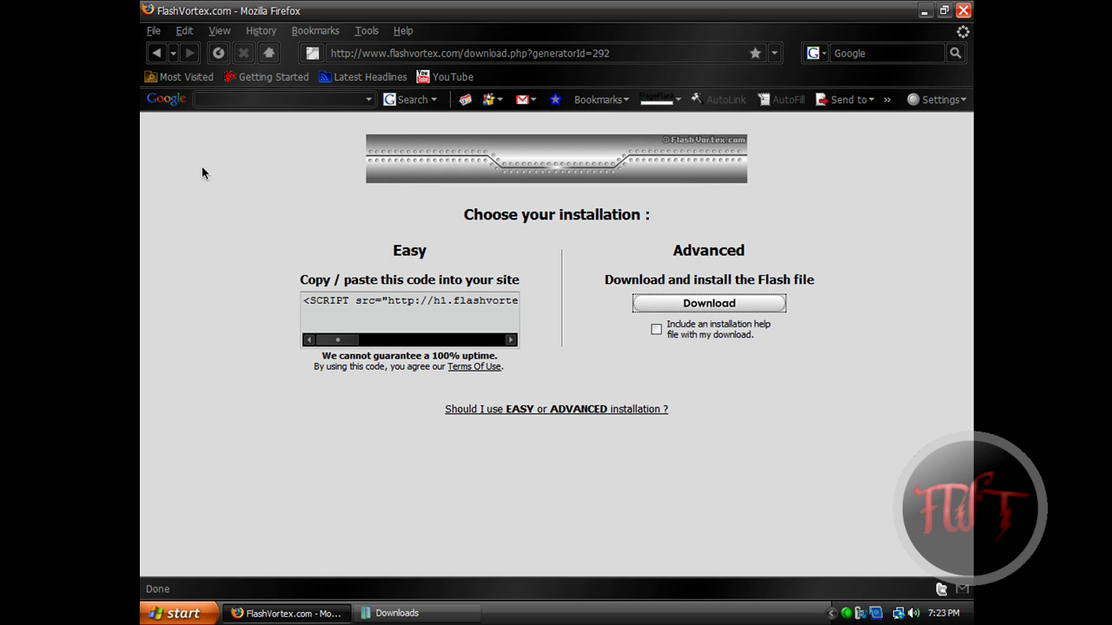
left_click(299, 300)
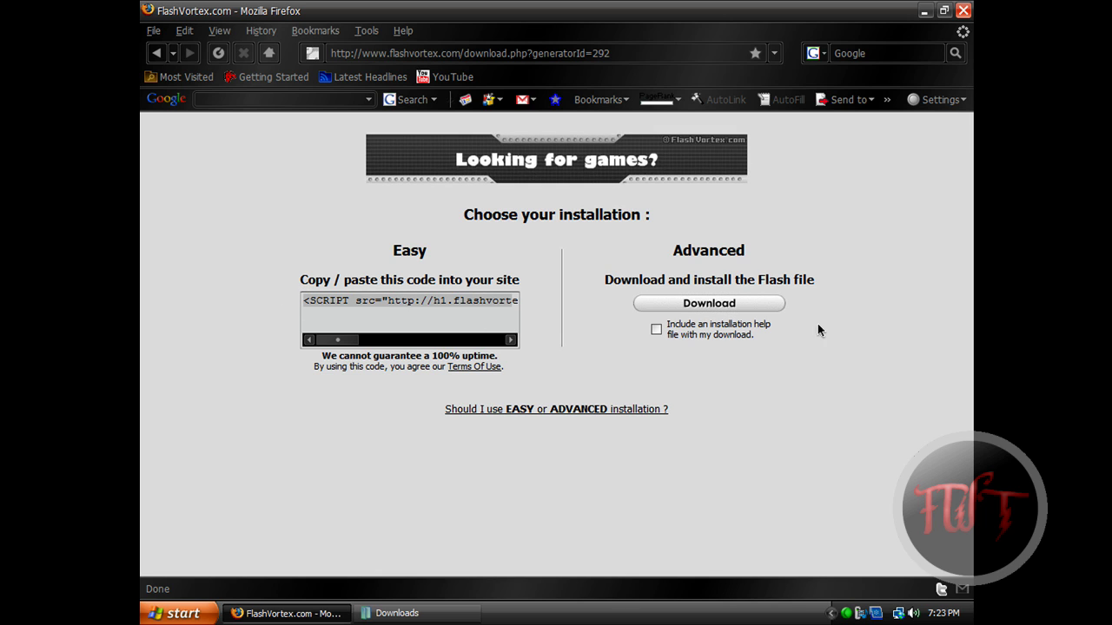
double_click(487, 320)
left_click(560, 336)
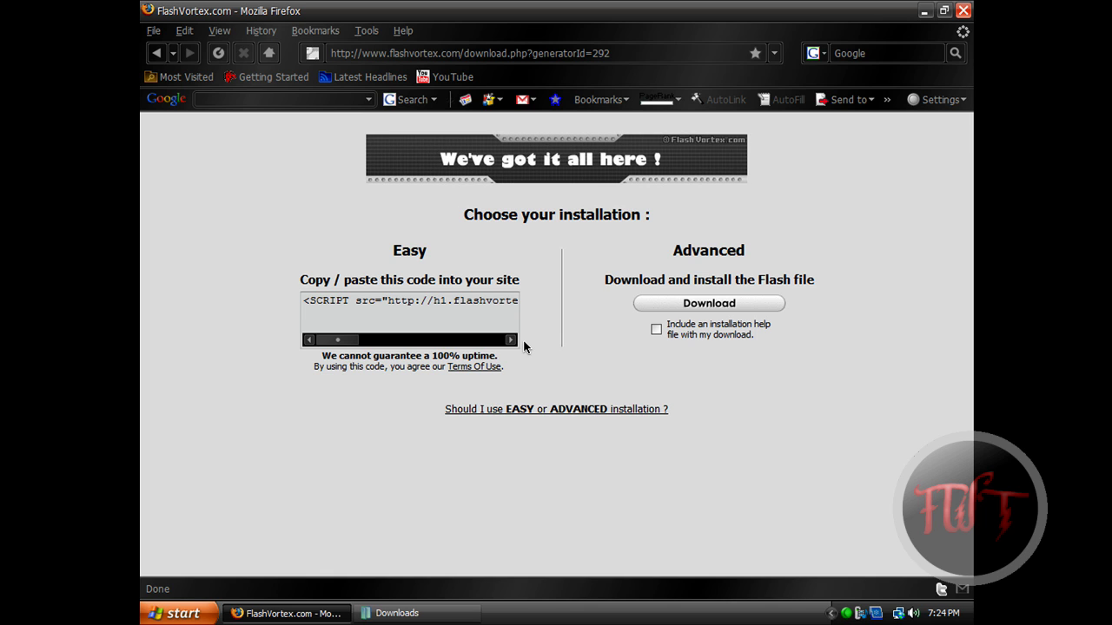
left_click_drag(639, 53, 465, 53)
Step: Return to the flashvortex.com home page and read through its introduction
key("BackSpace")
key("Return")
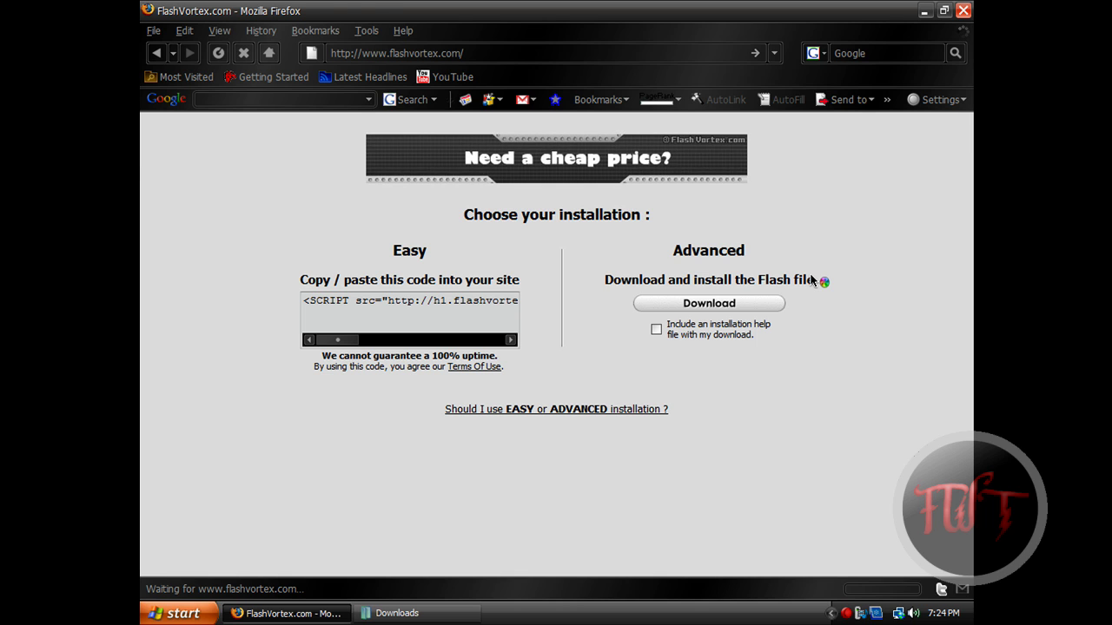
scroll(810, 283, "down", 5)
scroll(808, 289, "down", 4)
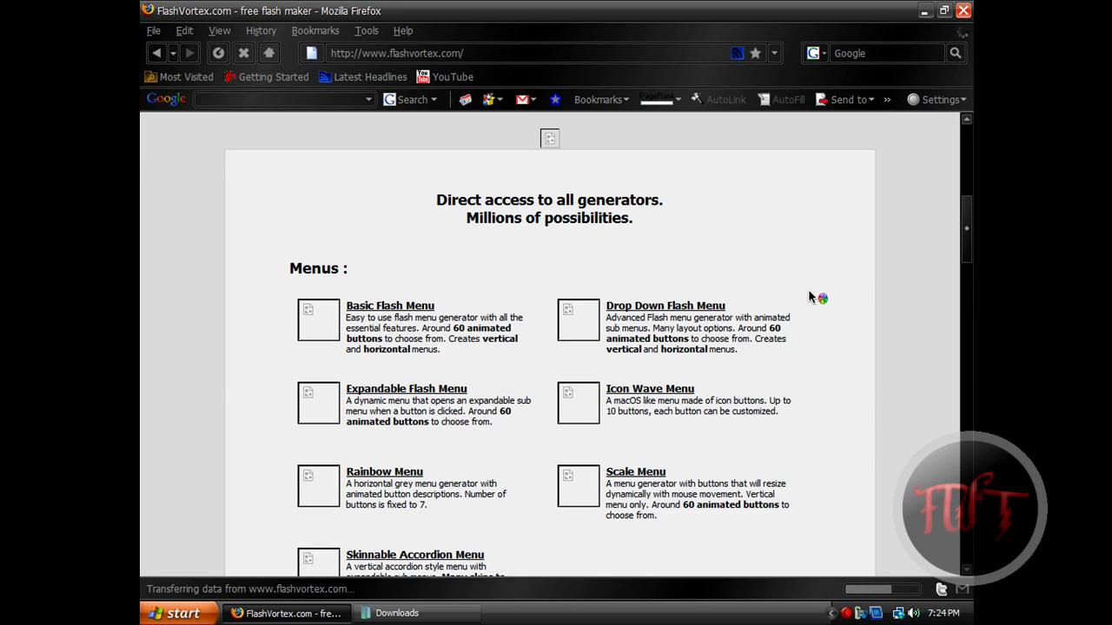
scroll(807, 290, "up", 4)
scroll(804, 293, "up", 2)
scroll(799, 302, "up", 2)
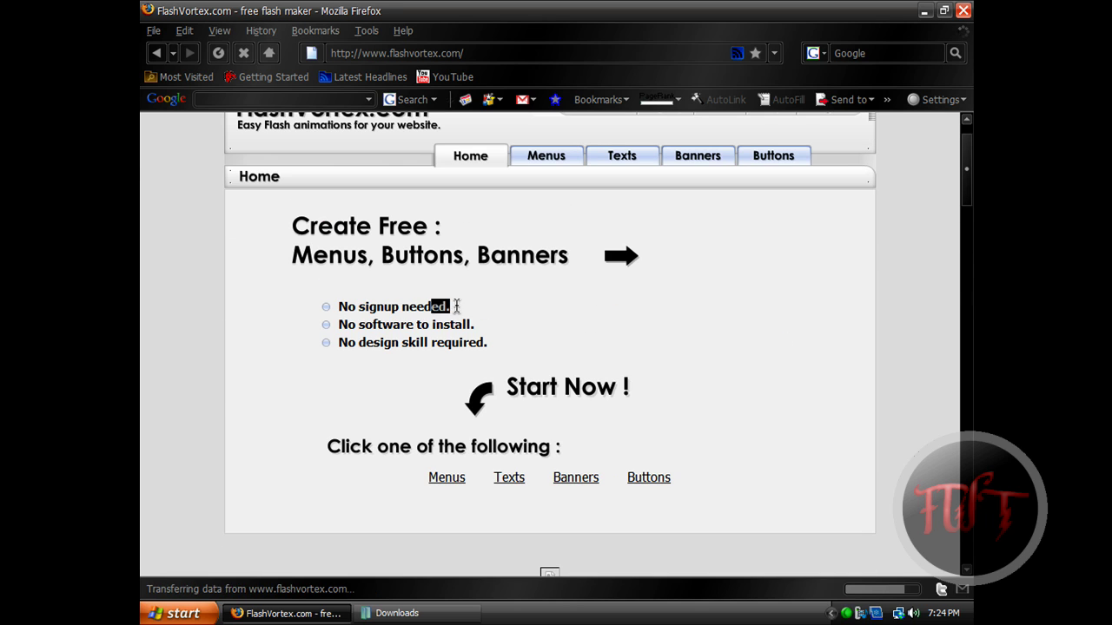
left_click_drag(456, 306, 317, 313)
left_click(502, 347)
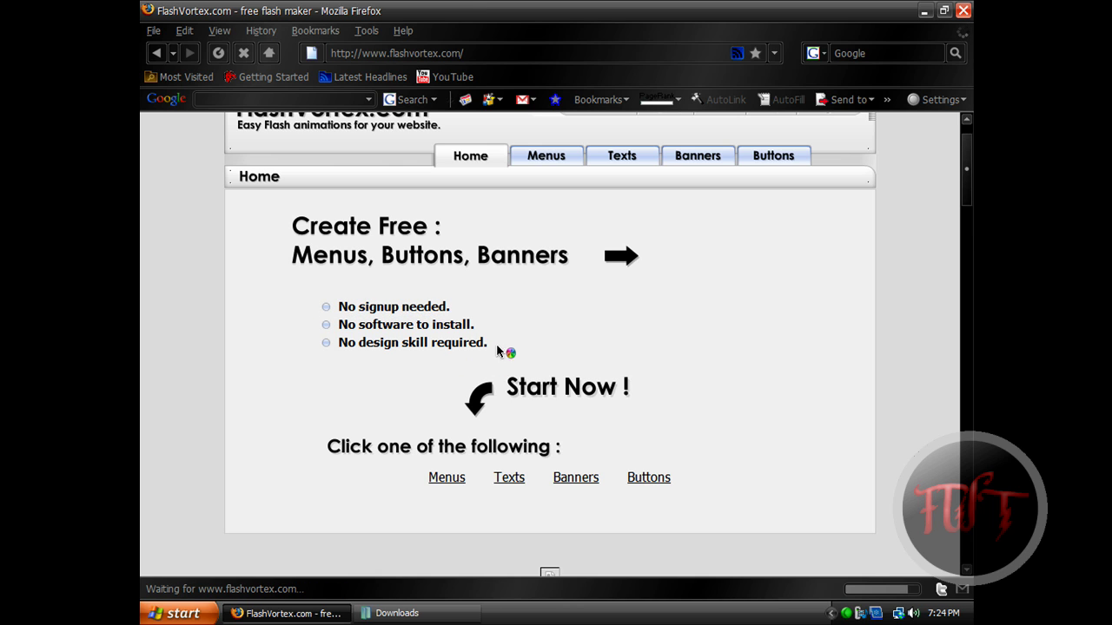
left_click_drag(497, 348, 337, 349)
left_click(300, 388)
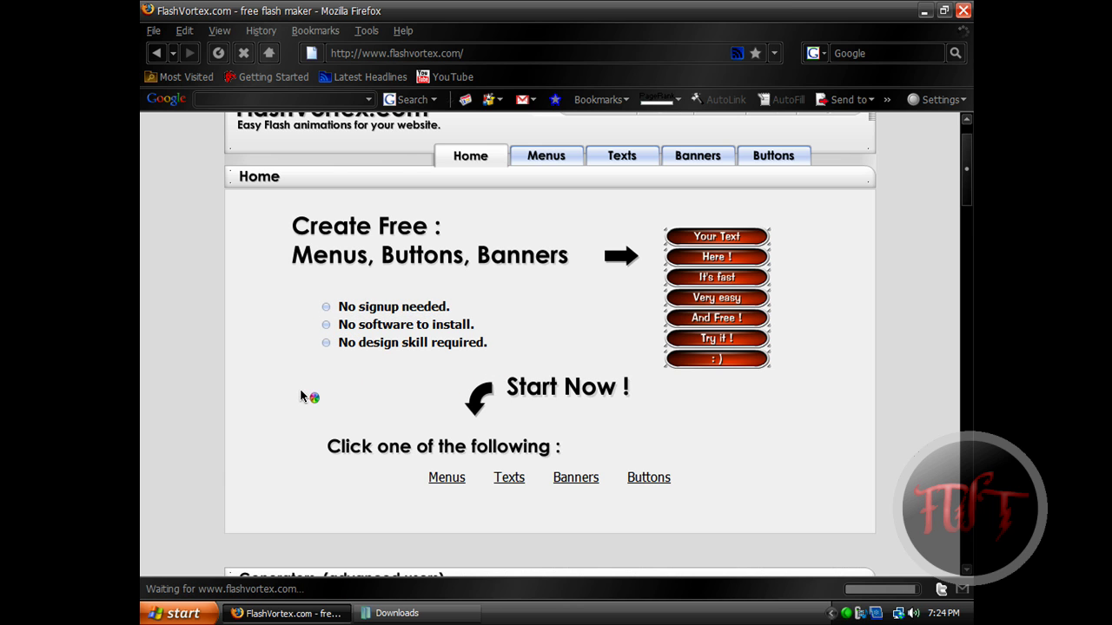
scroll(334, 392, "down", 2)
scroll(394, 391, "down", 3)
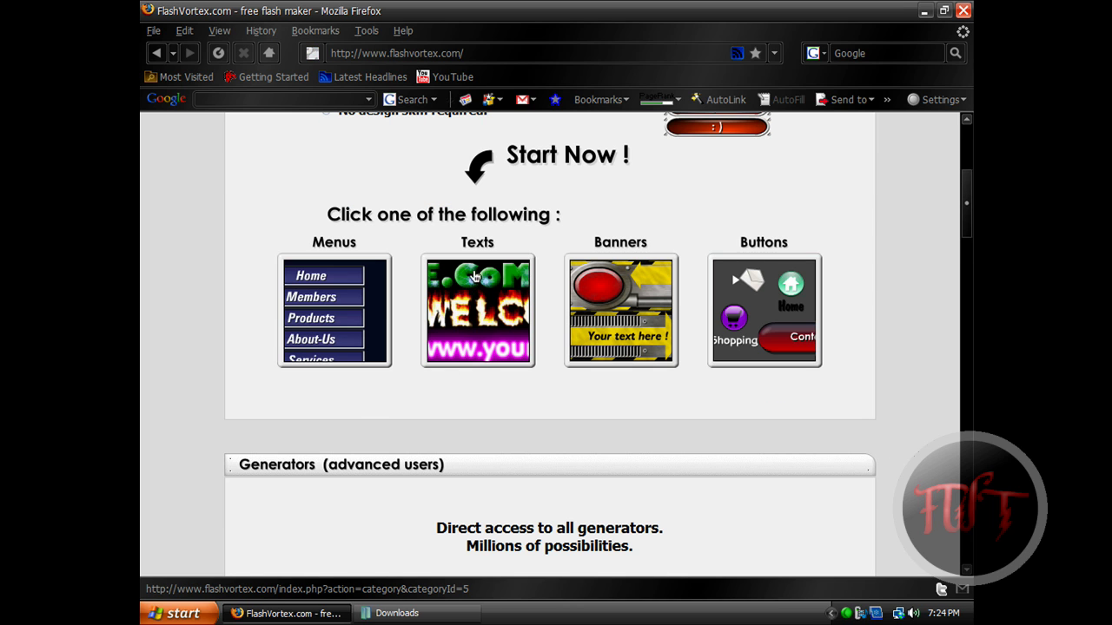
Step: Open the Buttons category and browse its button templates
left_click(779, 246)
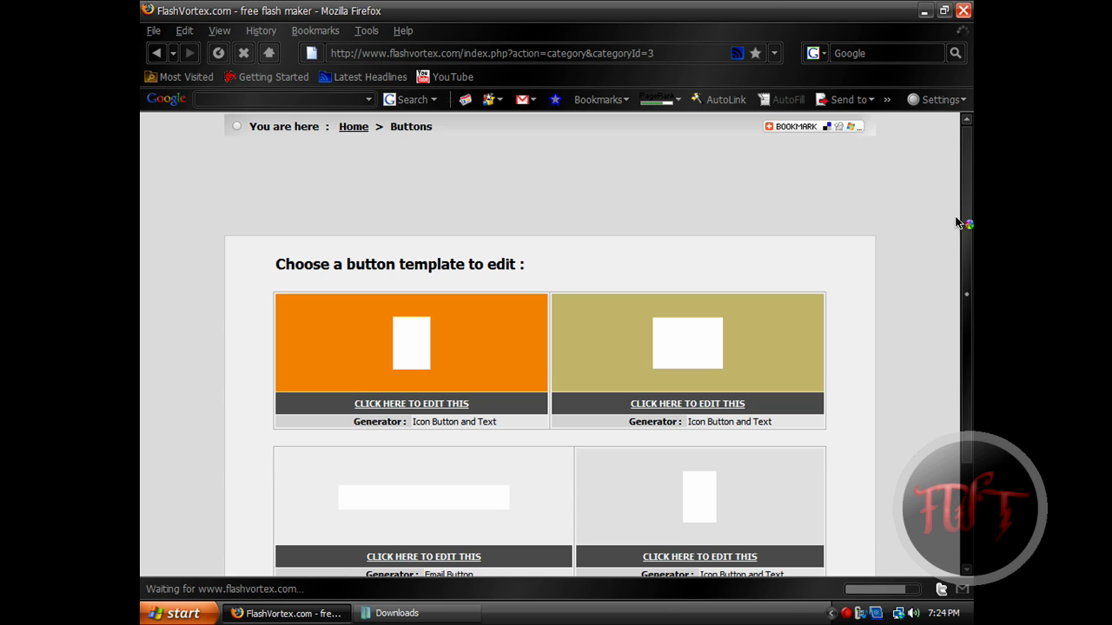
scroll(764, 443, "down", 2)
scroll(764, 430, "down", 2)
scroll(764, 430, "down", 5)
scroll(759, 427, "up", 3)
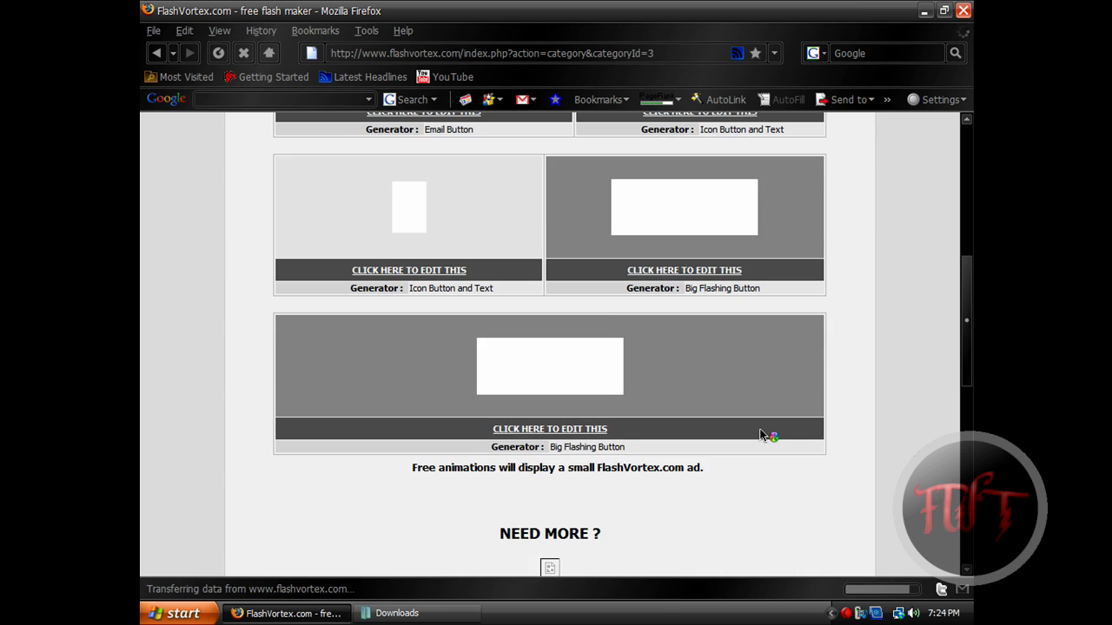
scroll(760, 426, "up", 2)
scroll(761, 425, "up", 1)
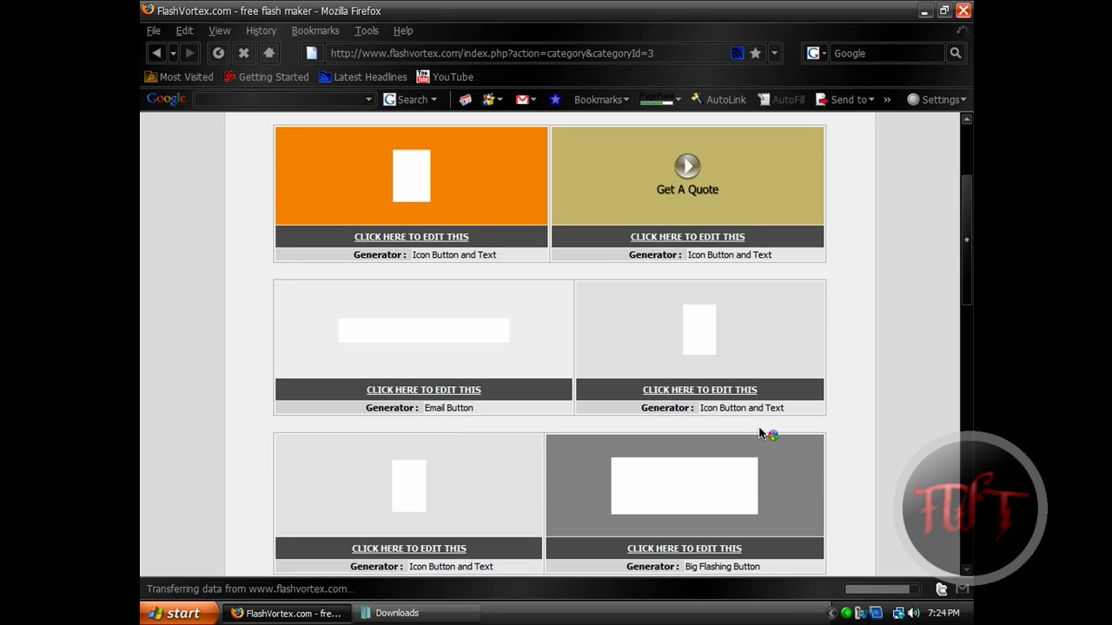